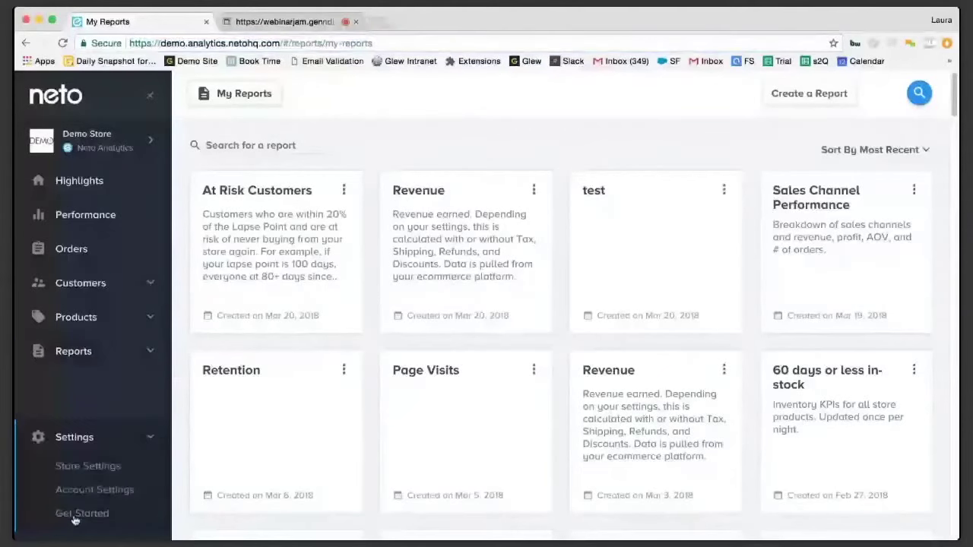
Step: Go to Store Settings and bring Data Preferences into view, showing the 90-day lapse point
{"action": "left_click", "coordinate": [81, 465]}
{"action": "scroll", "coordinate": [213, 414], "scroll_direction": "down", "scroll_amount": 2}
{"action": "scroll", "coordinate": [212, 413], "scroll_direction": "down", "scroll_amount": 10}
{"action": "scroll", "coordinate": [215, 414], "scroll_direction": "down", "scroll_amount": 3}
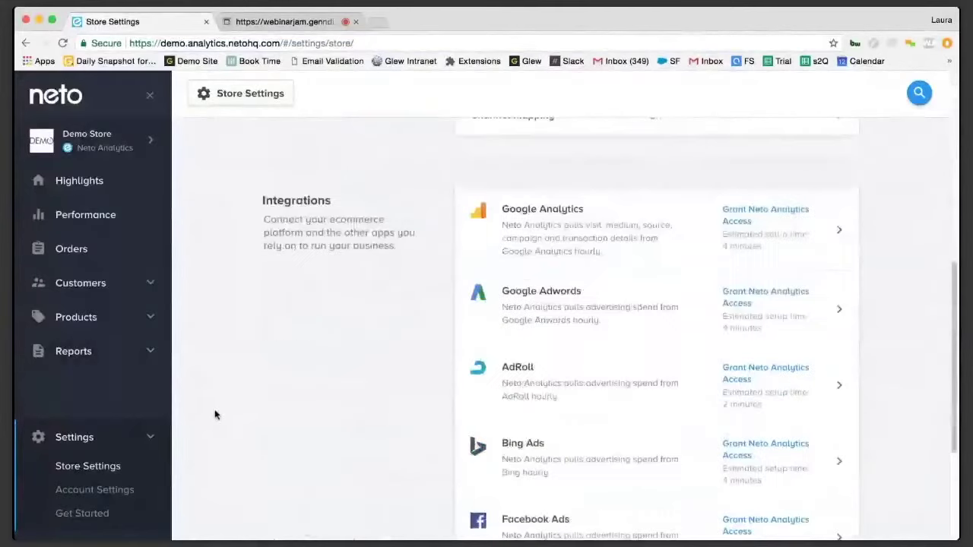
{"action": "scroll", "coordinate": [257, 396], "scroll_direction": "up", "scroll_amount": 3}
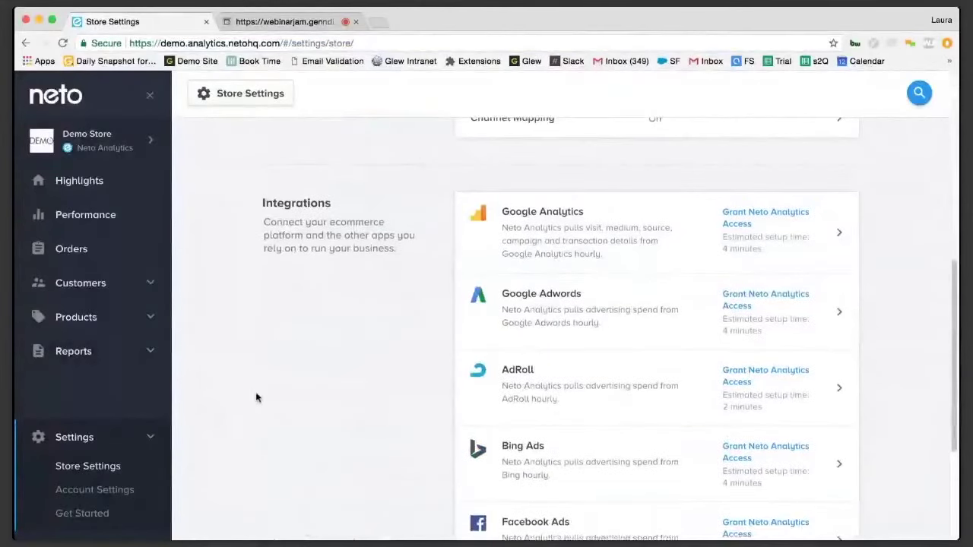
{"action": "scroll", "coordinate": [257, 396], "scroll_direction": "up", "scroll_amount": 2}
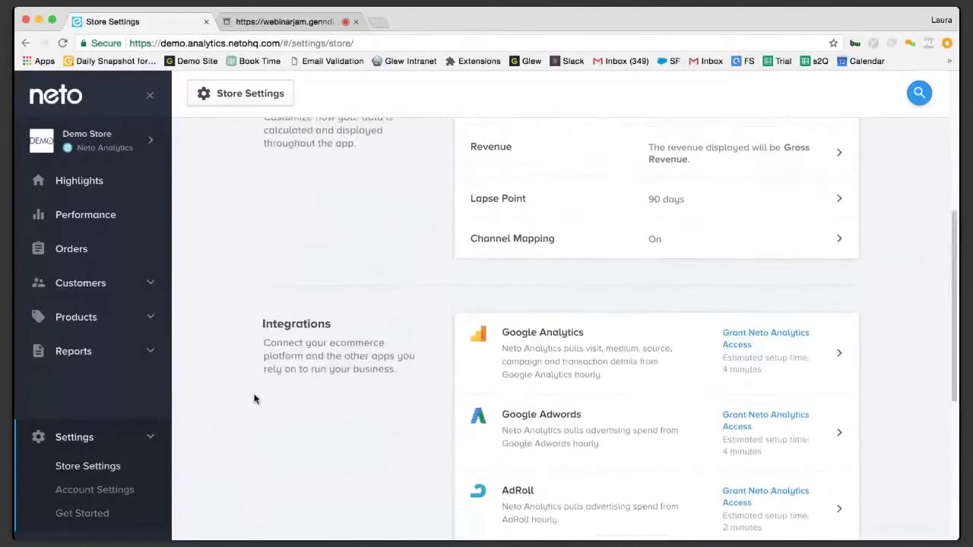
{"action": "scroll", "coordinate": [251, 392], "scroll_direction": "up", "scroll_amount": 1}
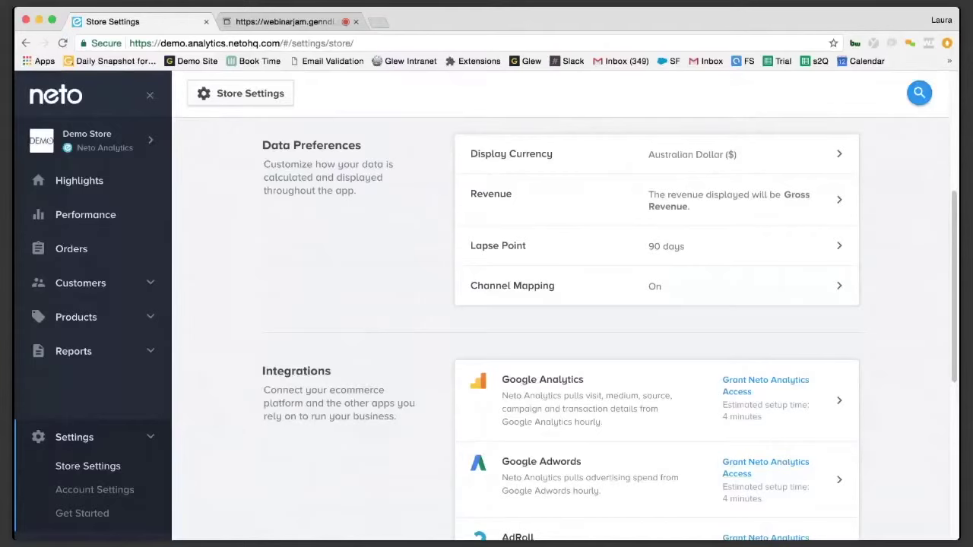
Step: Check the 90-day lapse point against the suggested 80 days, then go to the Customer List
{"action": "left_click", "coordinate": [672, 247]}
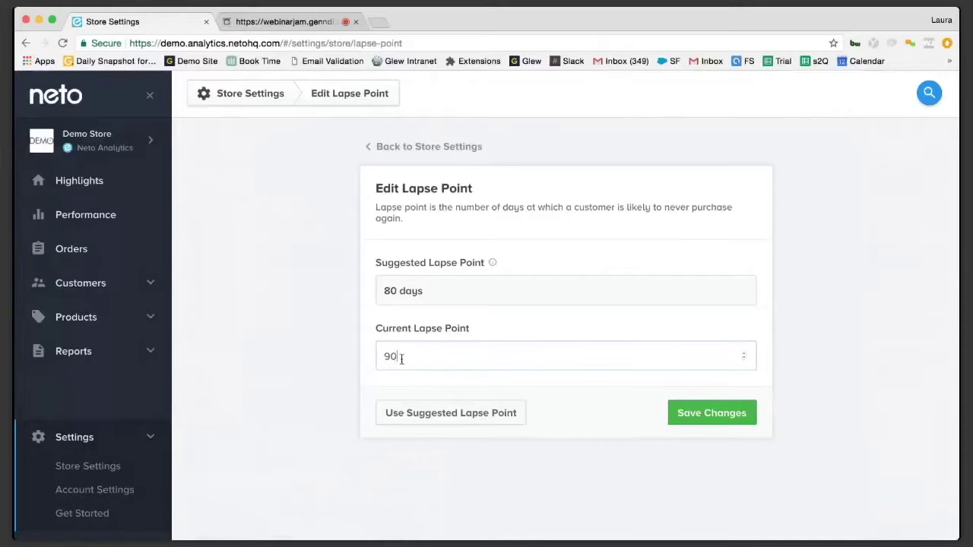
{"action": "left_click", "coordinate": [72, 283]}
{"action": "left_click", "coordinate": [82, 314]}
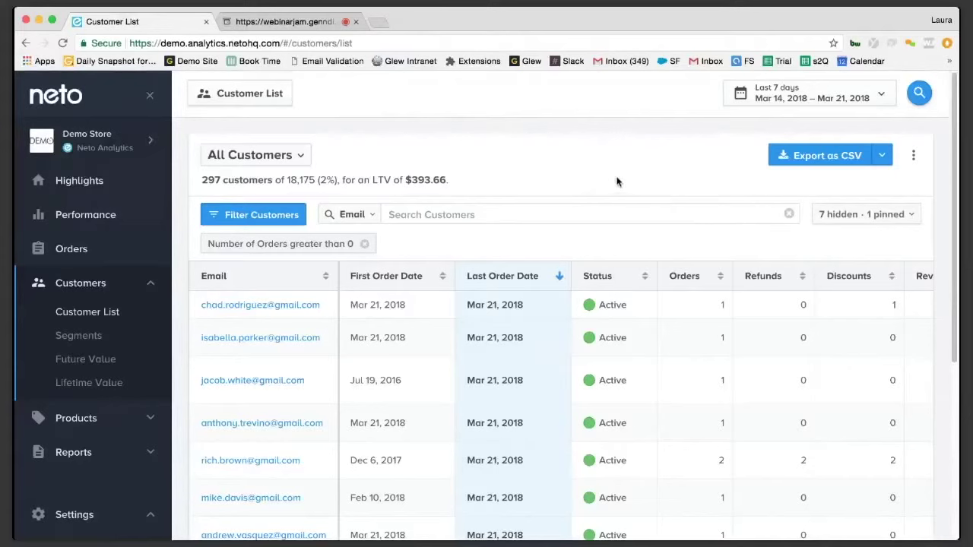
Step: Search the saved segments list for at-risk segments and close it unchanged
{"action": "left_click", "coordinate": [252, 154]}
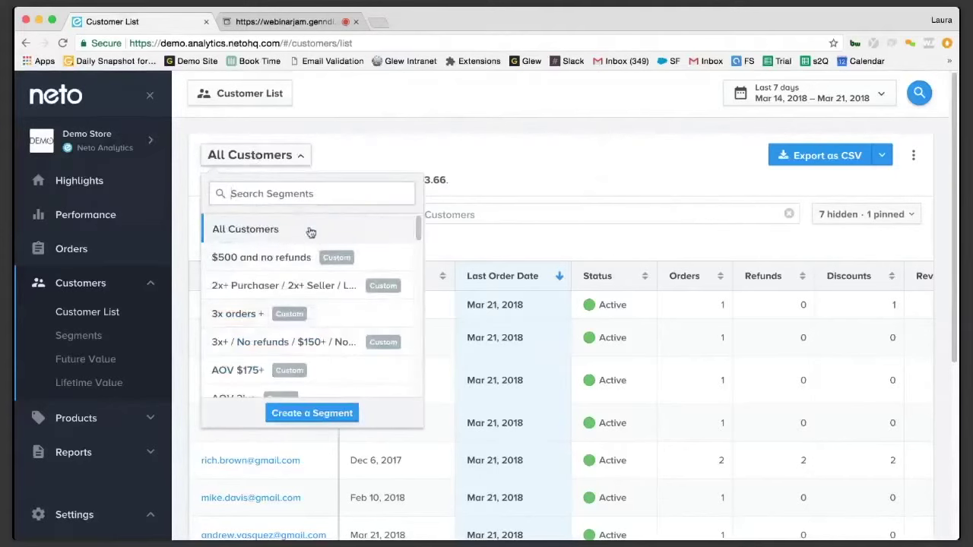
{"action": "type", "text": "activ"}
{"action": "key", "text": "BackSpace"}
{"action": "key", "text": "BackSpace"}
{"action": "key", "text": "BackSpace"}
{"action": "key", "text": "BackSpace"}
{"action": "type", "text": "t"}
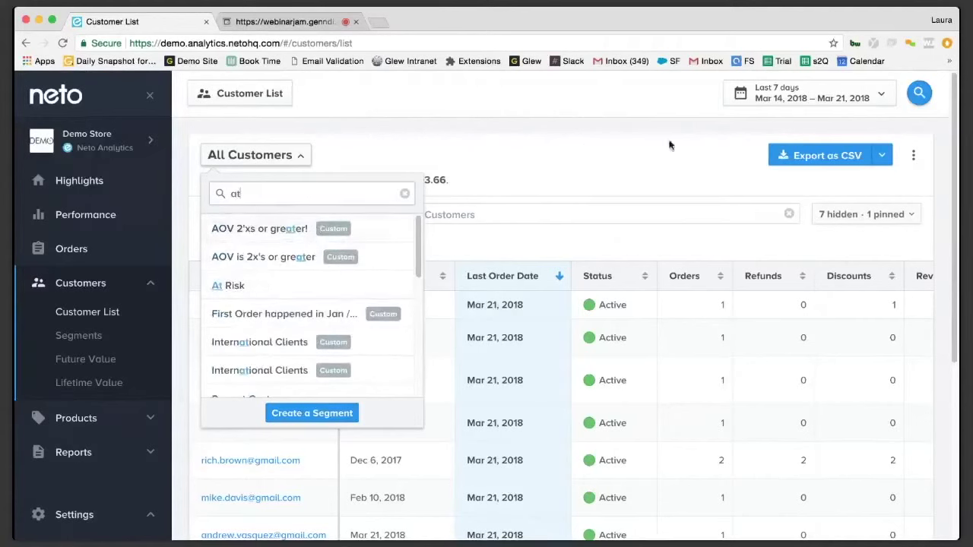
{"action": "left_click", "coordinate": [647, 157]}
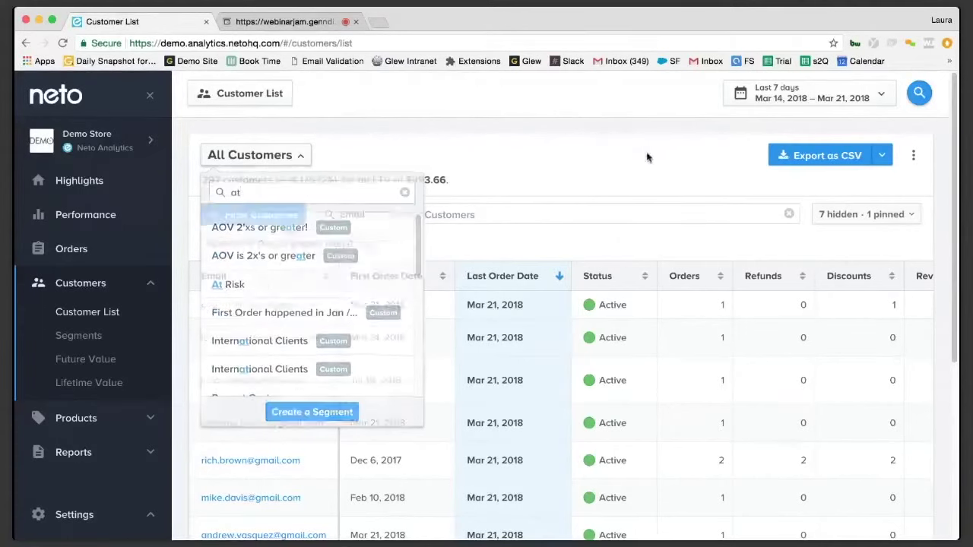
Step: Try a 72-day date range, discard it to keep Last 7 days, and go to Reports
{"action": "left_click", "coordinate": [814, 97]}
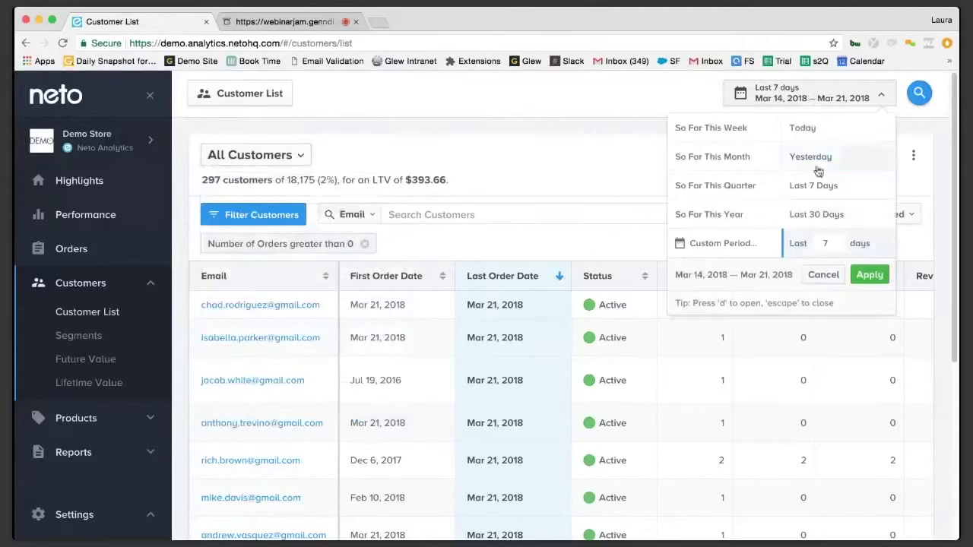
{"action": "left_click", "coordinate": [833, 243]}
{"action": "type", "text": "72"}
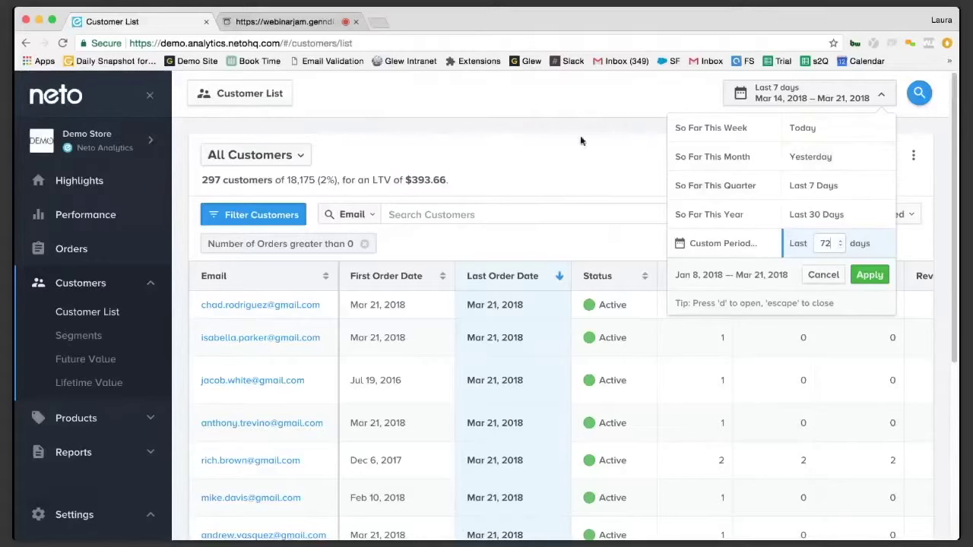
{"action": "left_click", "coordinate": [559, 144]}
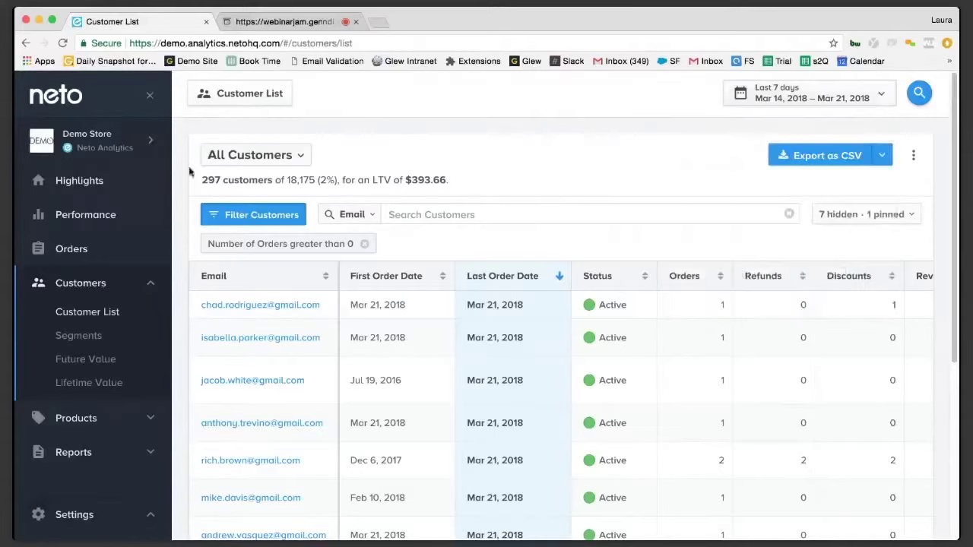
{"action": "left_click", "coordinate": [84, 454]}
Step: Review the At Risk Customers report table in My Reports, then return to the Customer List
{"action": "left_click", "coordinate": [88, 386]}
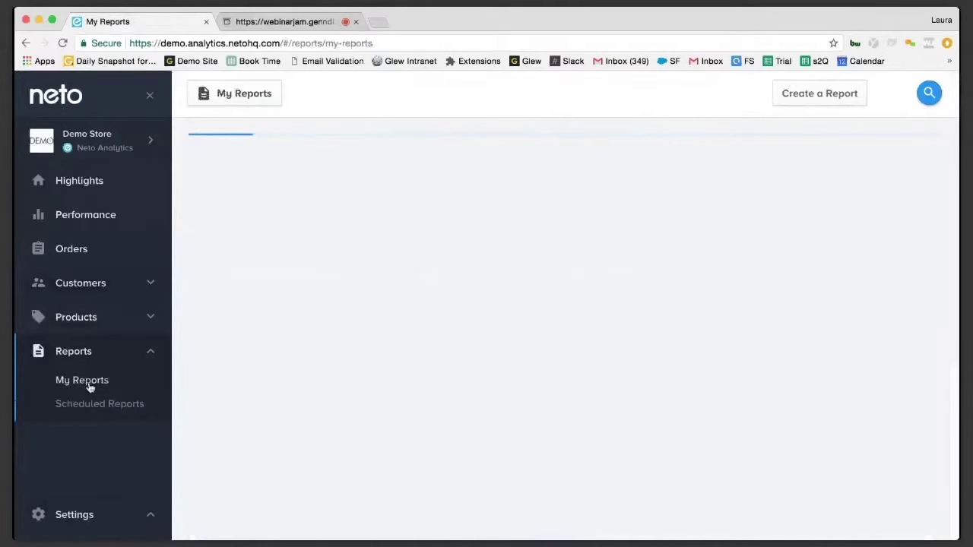
{"action": "left_click", "coordinate": [369, 254]}
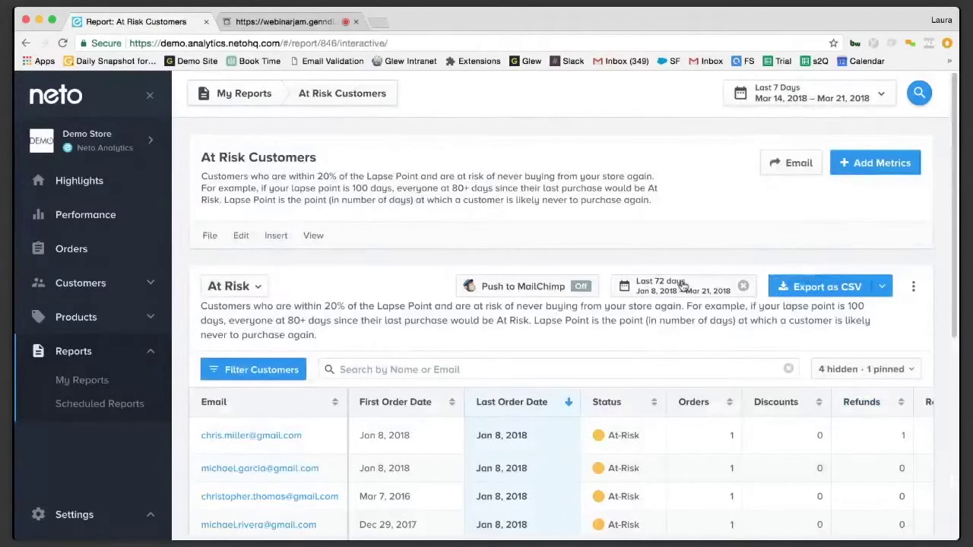
{"action": "scroll", "coordinate": [634, 319], "scroll_direction": "down", "scroll_amount": 1}
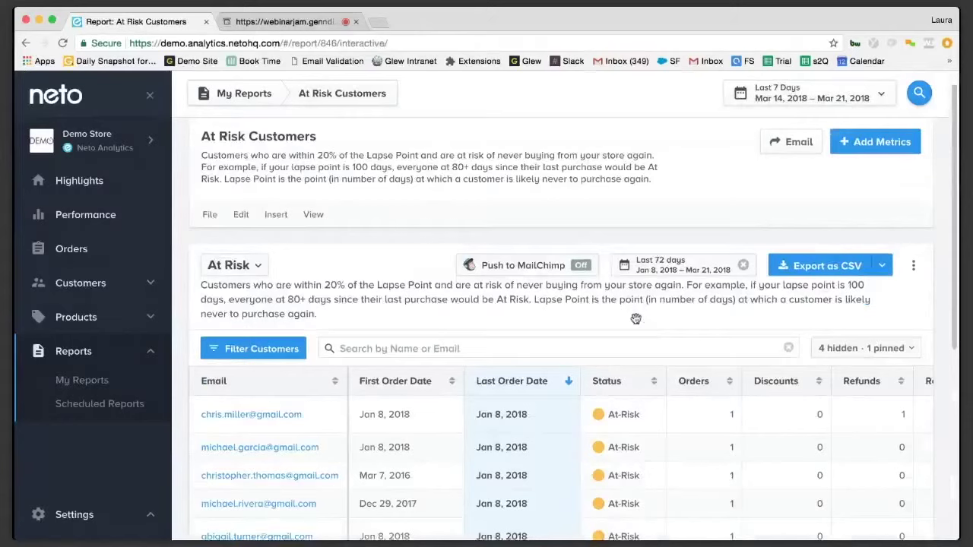
{"action": "scroll", "coordinate": [636, 320], "scroll_direction": "down", "scroll_amount": 5}
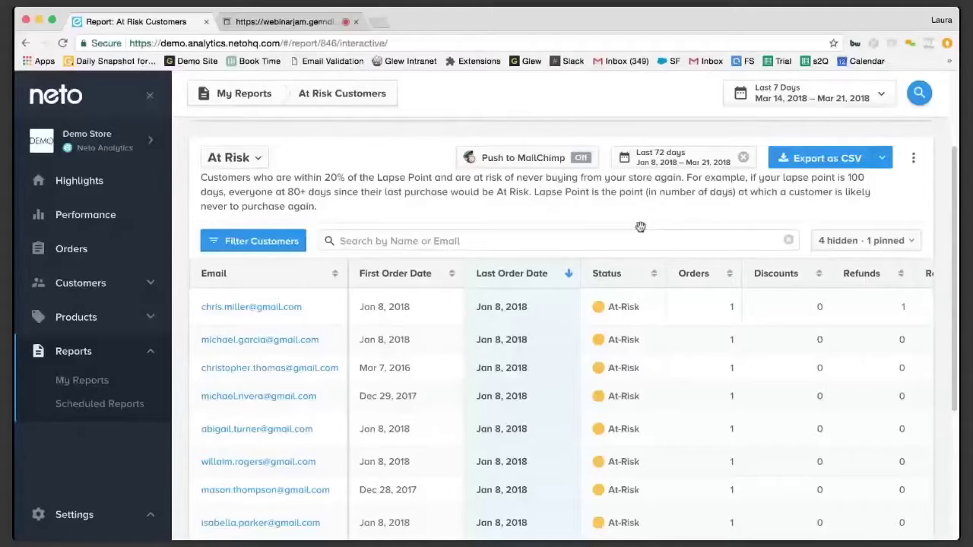
{"action": "left_click", "coordinate": [81, 283]}
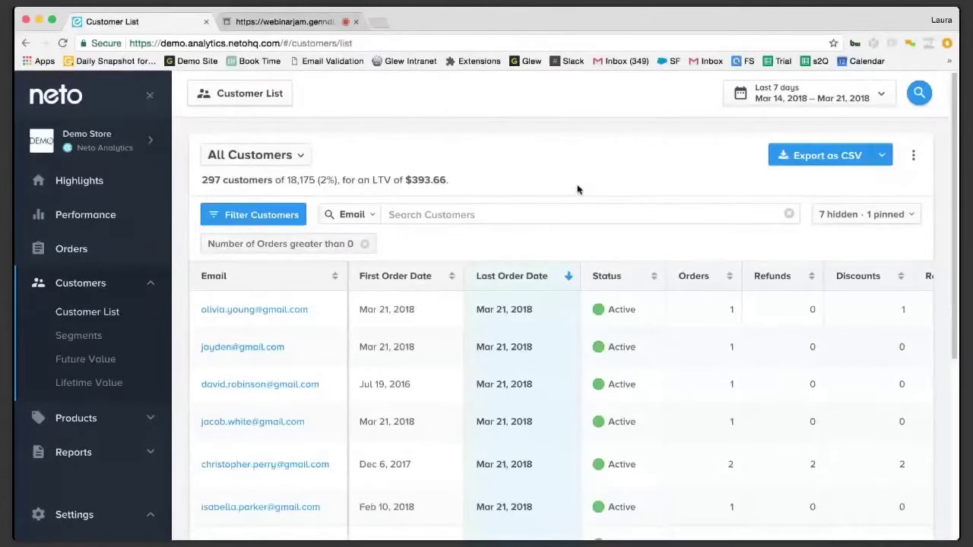
{"action": "key", "text": "d"}
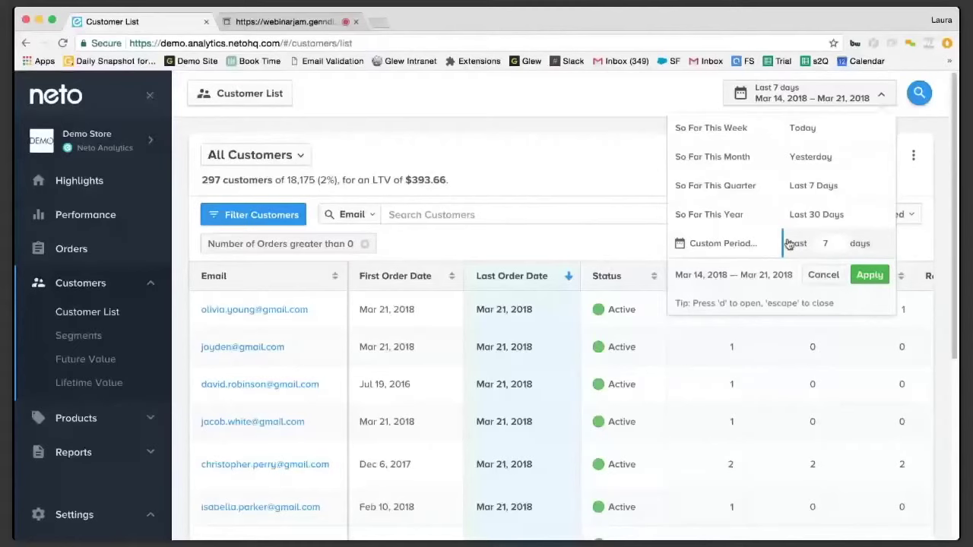
{"action": "left_click", "coordinate": [720, 248]}
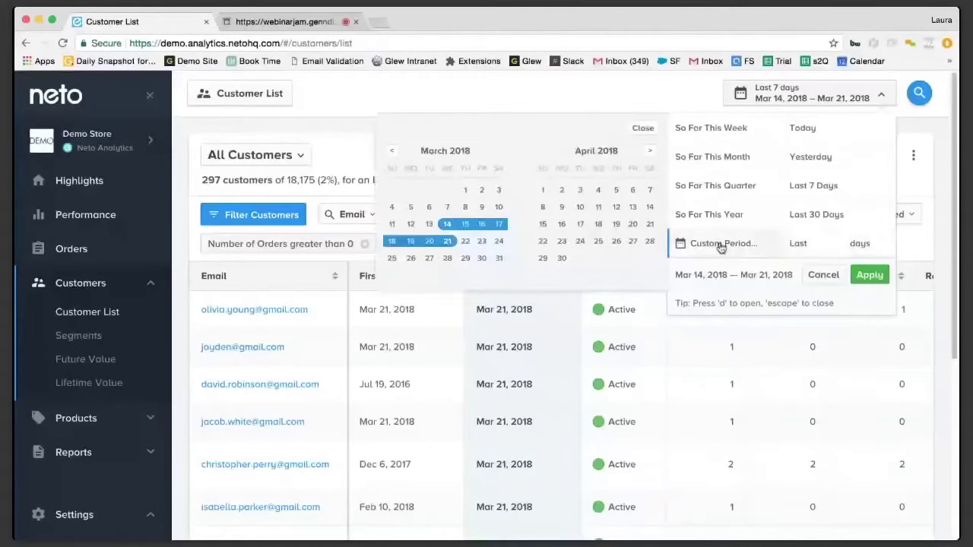
{"action": "left_click", "coordinate": [835, 244]}
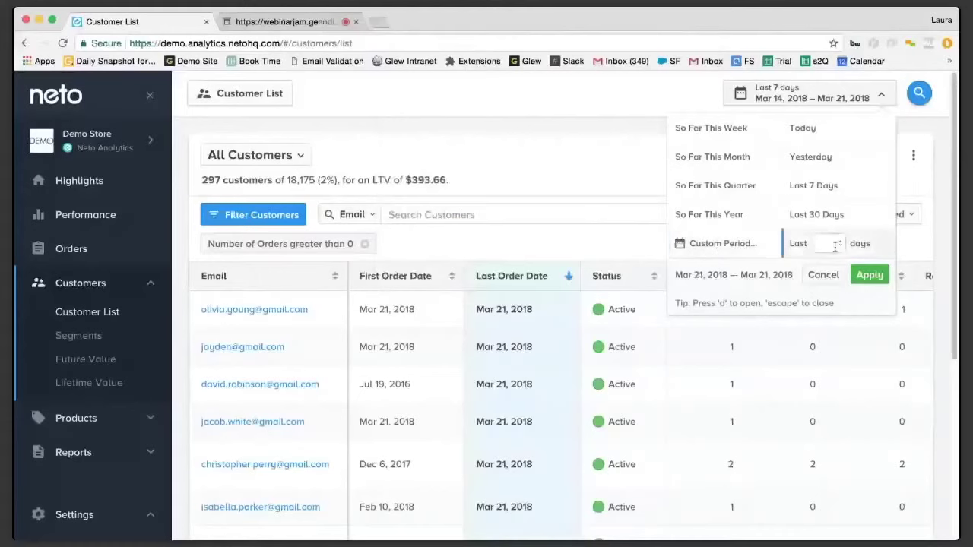
{"action": "left_click", "coordinate": [528, 158]}
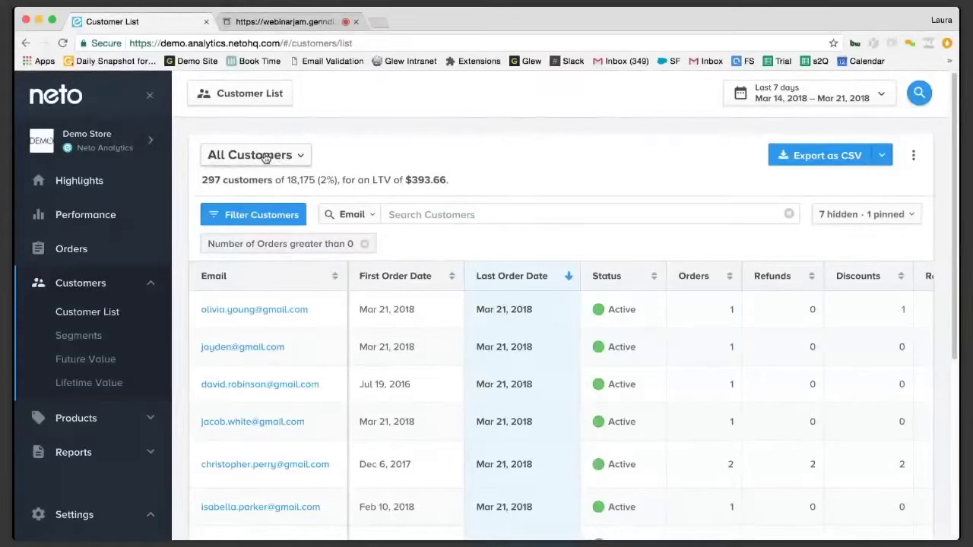
Step: Collapse the sidebar, filter customers by Customer Status is At-Risk, and add an empty second filter row
{"action": "left_click", "coordinate": [152, 99]}
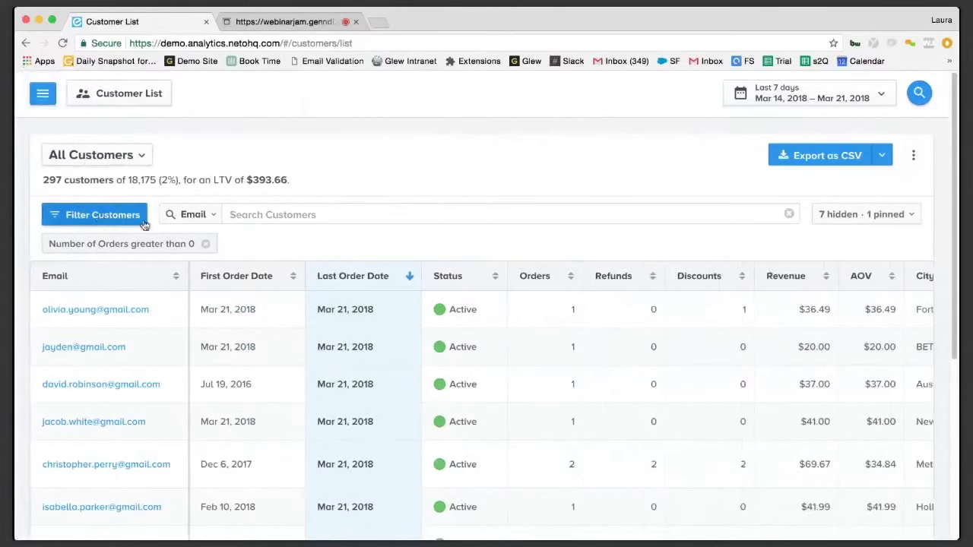
{"action": "left_click", "coordinate": [95, 216]}
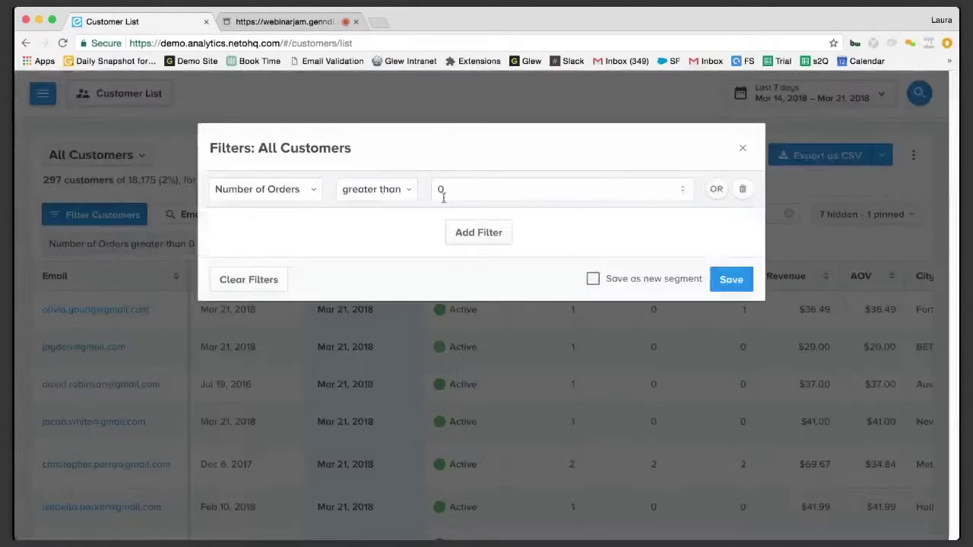
{"action": "left_click", "coordinate": [314, 195]}
{"action": "scroll", "coordinate": [314, 246], "scroll_direction": "up", "scroll_amount": 1}
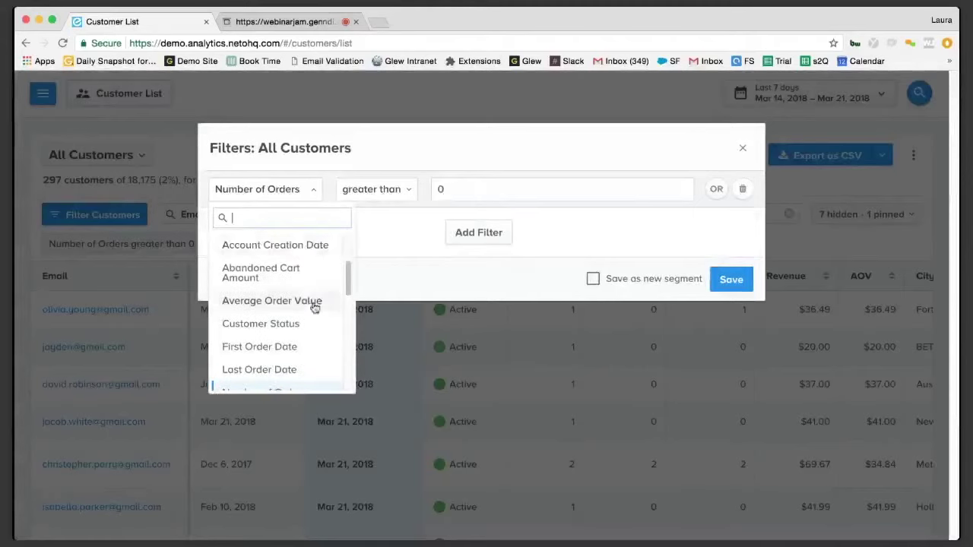
{"action": "type", "text": "status"}
{"action": "left_click", "coordinate": [284, 261]}
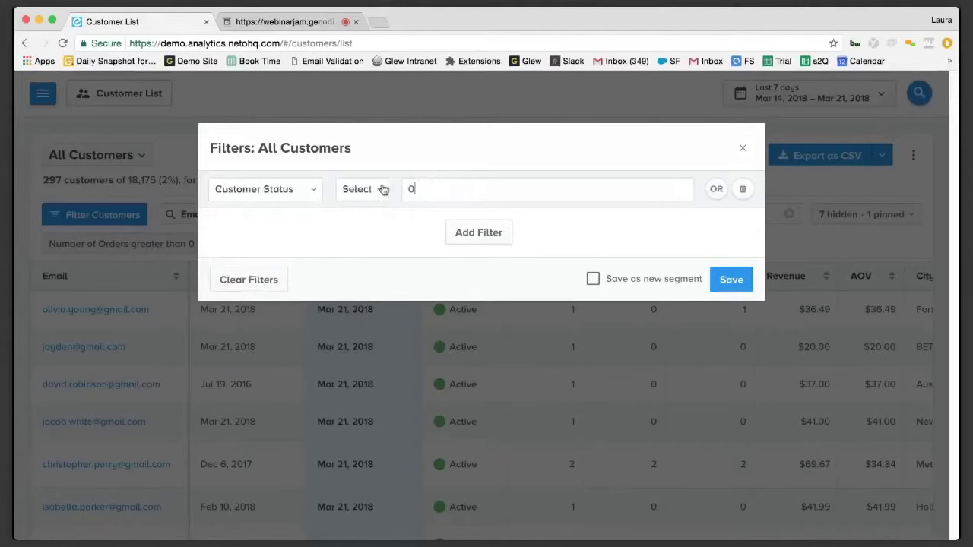
{"action": "left_click", "coordinate": [386, 189]}
{"action": "left_click", "coordinate": [380, 215]}
{"action": "left_click", "coordinate": [448, 190]}
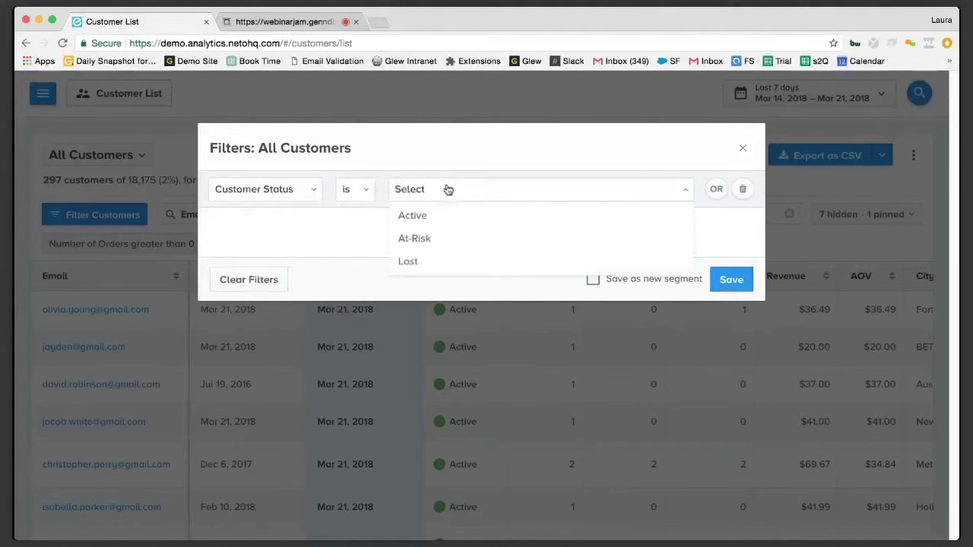
{"action": "left_click", "coordinate": [459, 237]}
{"action": "left_click", "coordinate": [472, 235]}
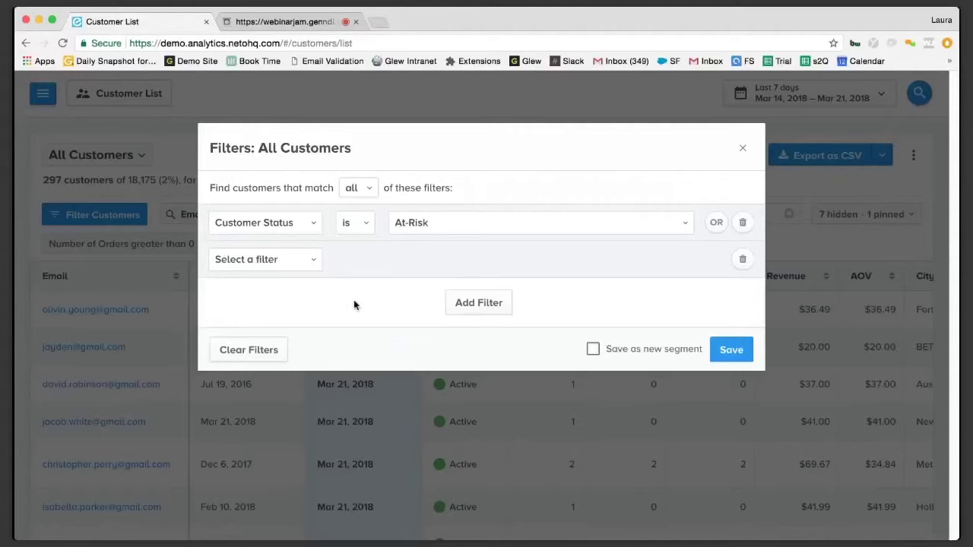
Step: Set the second filter to Number of Orders greater than or equal to 3
{"action": "left_click", "coordinate": [312, 267]}
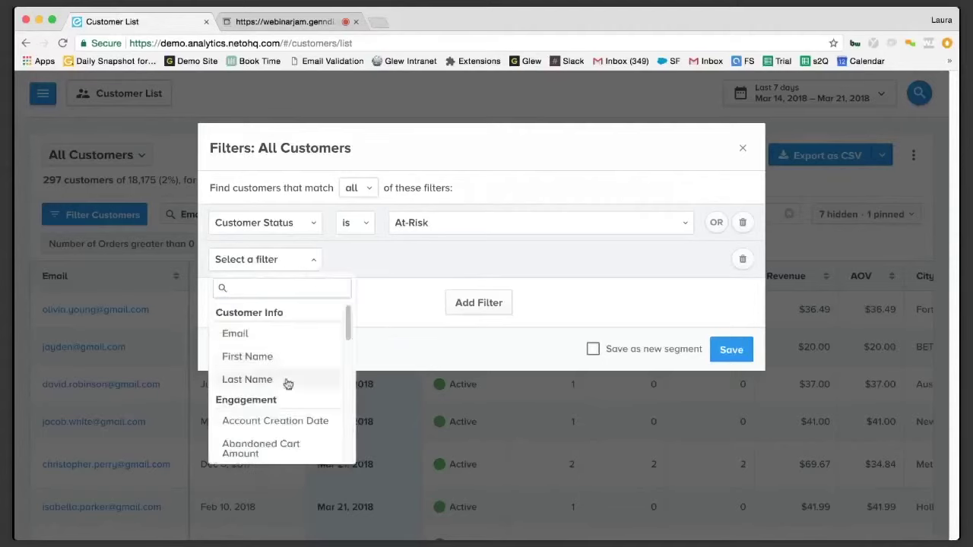
{"action": "scroll", "coordinate": [289, 387], "scroll_direction": "down", "scroll_amount": 2}
{"action": "scroll", "coordinate": [293, 414], "scroll_direction": "down", "scroll_amount": 1}
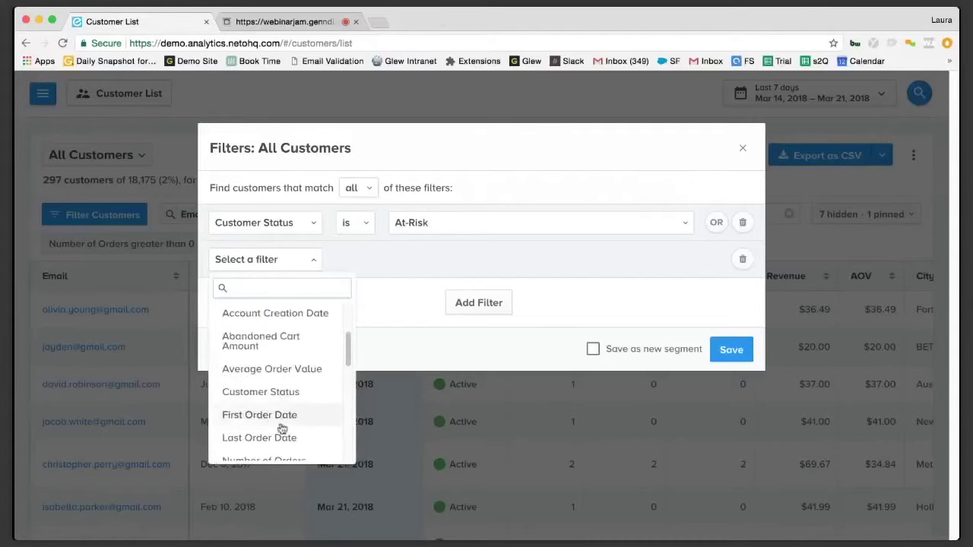
{"action": "scroll", "coordinate": [276, 407], "scroll_direction": "down", "scroll_amount": 1}
{"action": "type", "text": "ord"}
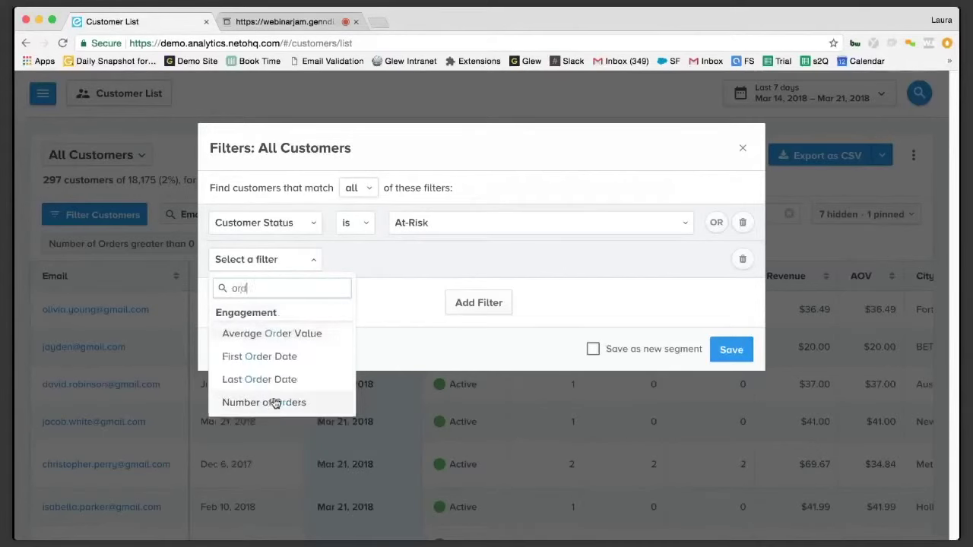
{"action": "left_click", "coordinate": [264, 402]}
{"action": "left_click", "coordinate": [378, 261]}
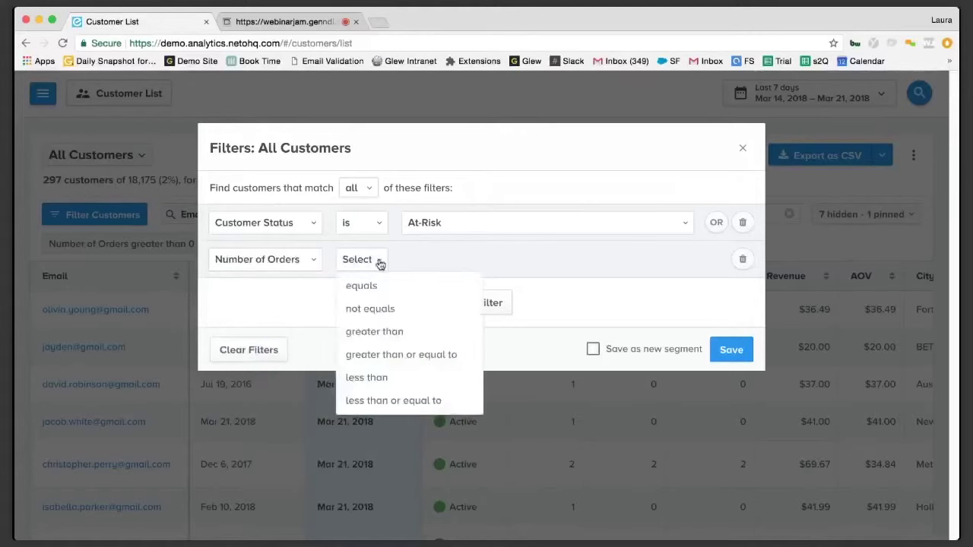
{"action": "left_click", "coordinate": [407, 354]}
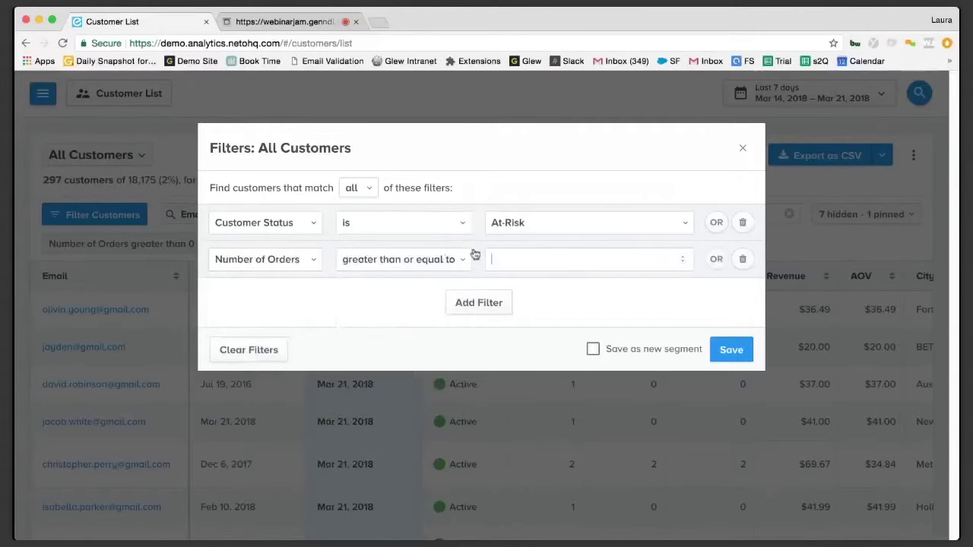
{"action": "type", "text": "2"}
{"action": "key", "text": "BackSpace"}
{"action": "type", "text": "3"}
Step: Add a third filter row and browse its field list without choosing a field
{"action": "left_click", "coordinate": [479, 304]}
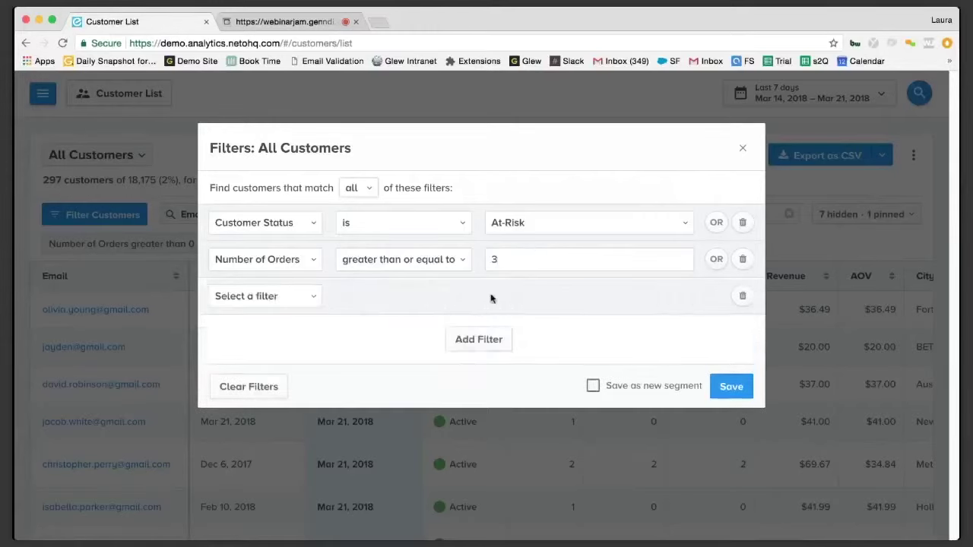
{"action": "left_click", "coordinate": [289, 298]}
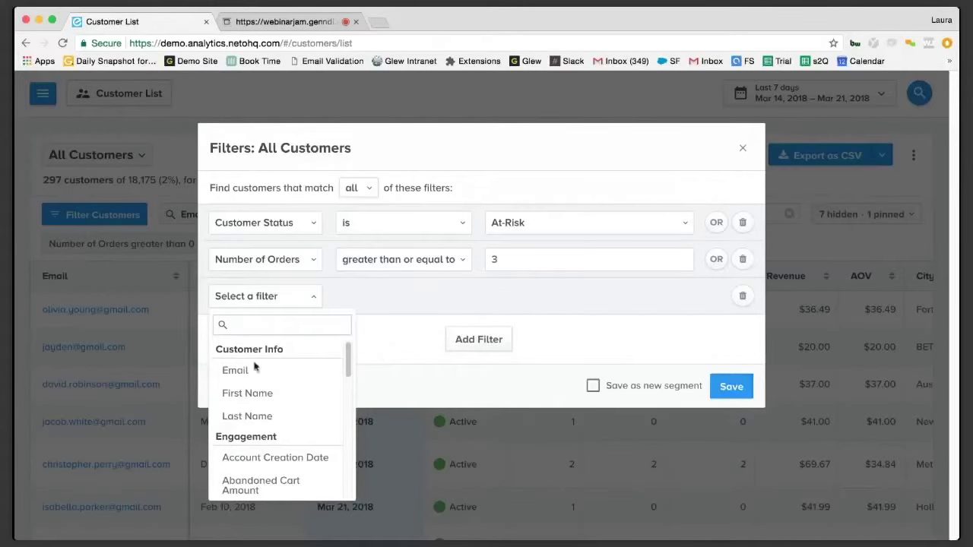
{"action": "left_click_drag", "start_coordinate": [351, 359], "coordinate": [352, 393]}
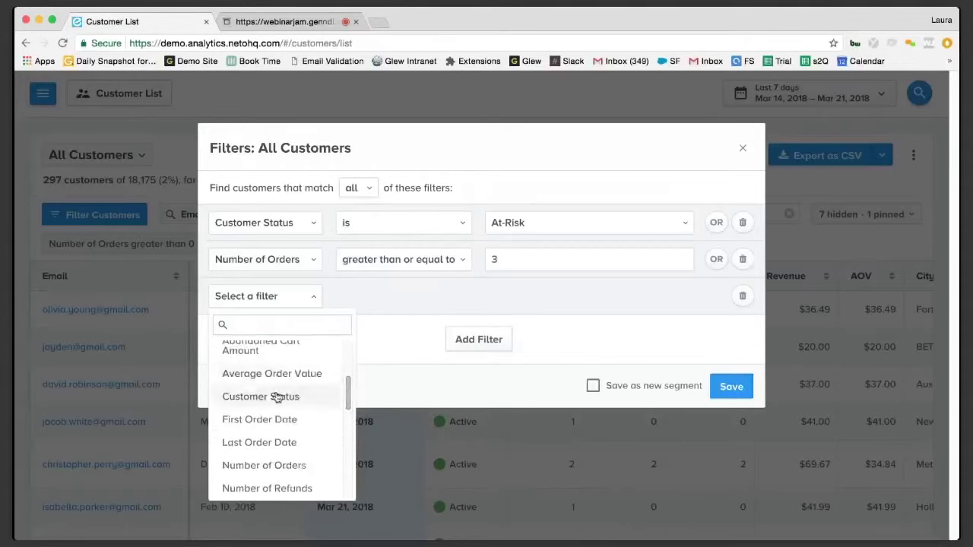
{"action": "scroll", "coordinate": [328, 355], "scroll_direction": "up", "scroll_amount": 1}
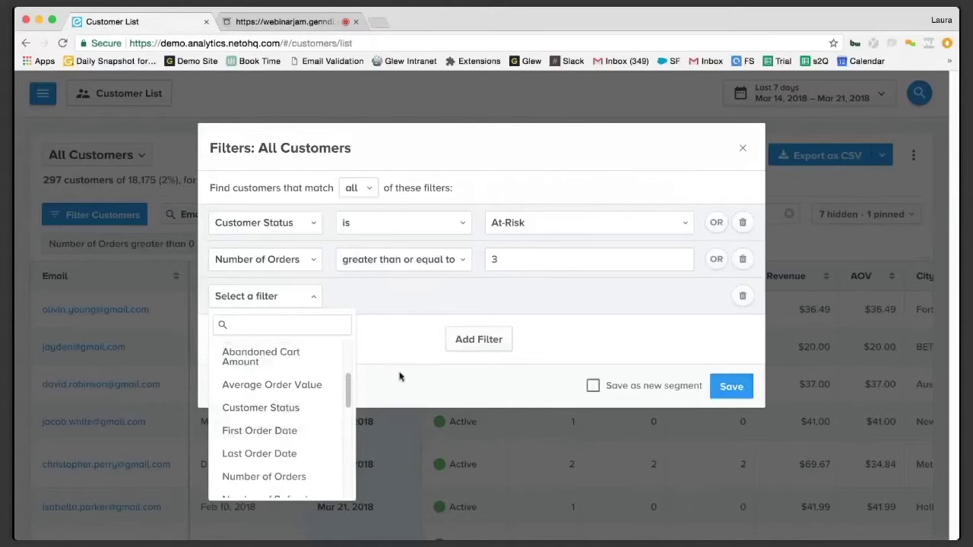
{"action": "scroll", "coordinate": [351, 388], "scroll_direction": "down", "scroll_amount": 2}
{"action": "left_click", "coordinate": [500, 259]}
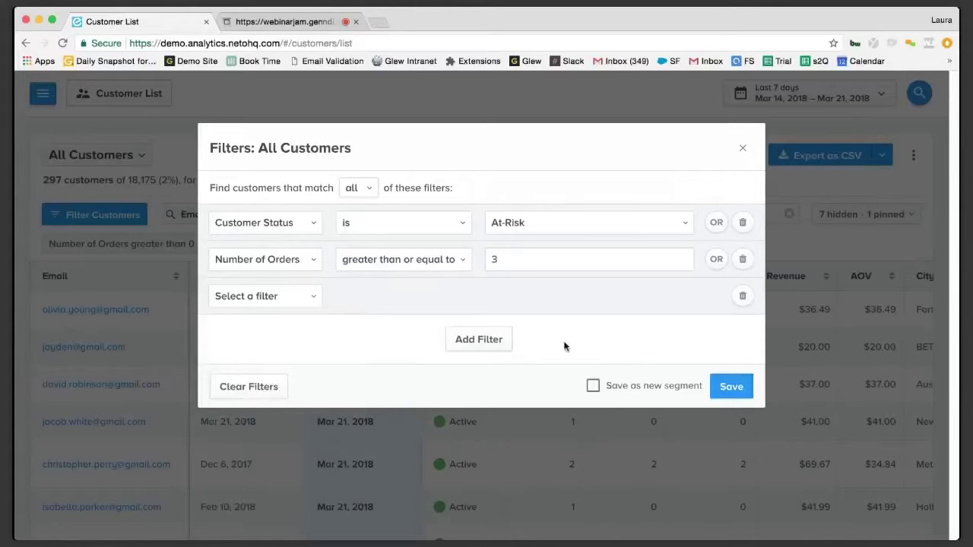
Step: Save the two filters as a new segment named 'At-Risk / 3x+'
{"action": "left_click", "coordinate": [594, 380]}
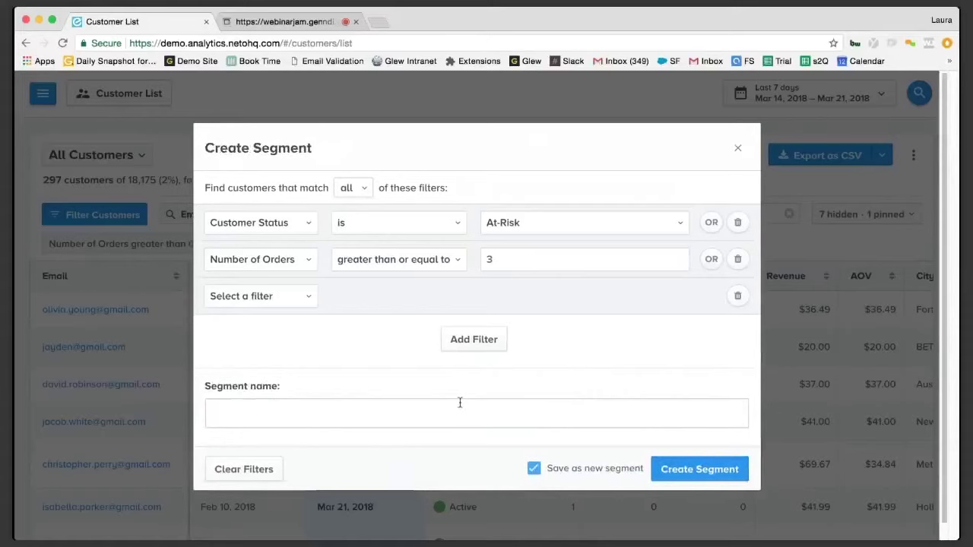
{"action": "left_click", "coordinate": [460, 404]}
{"action": "type", "text": "At-Risk / 3x"}
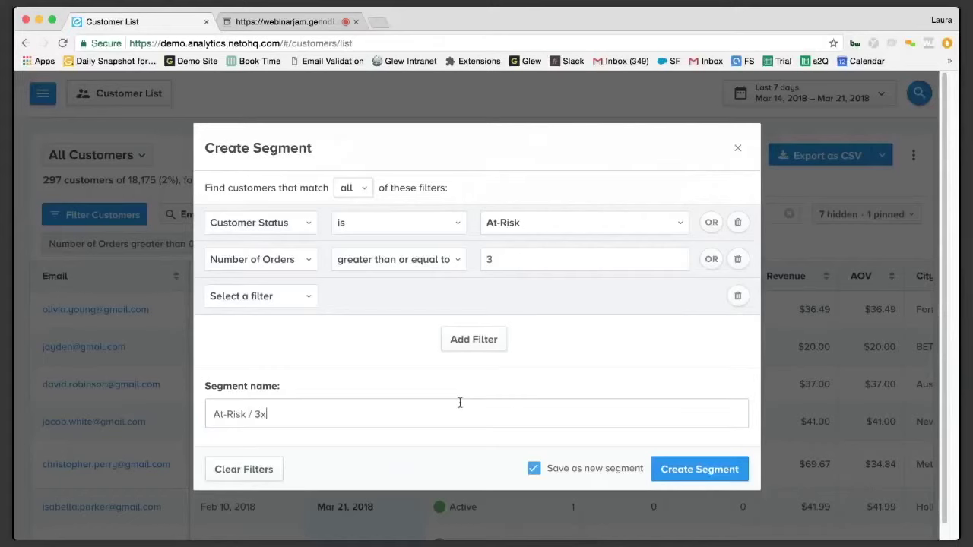
{"action": "type", "text": "+"}
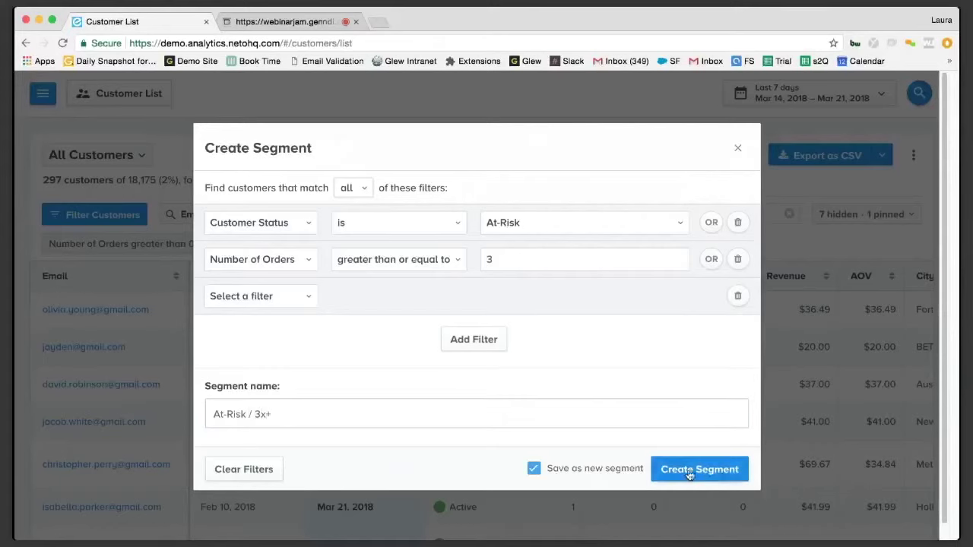
{"action": "left_click", "coordinate": [690, 469]}
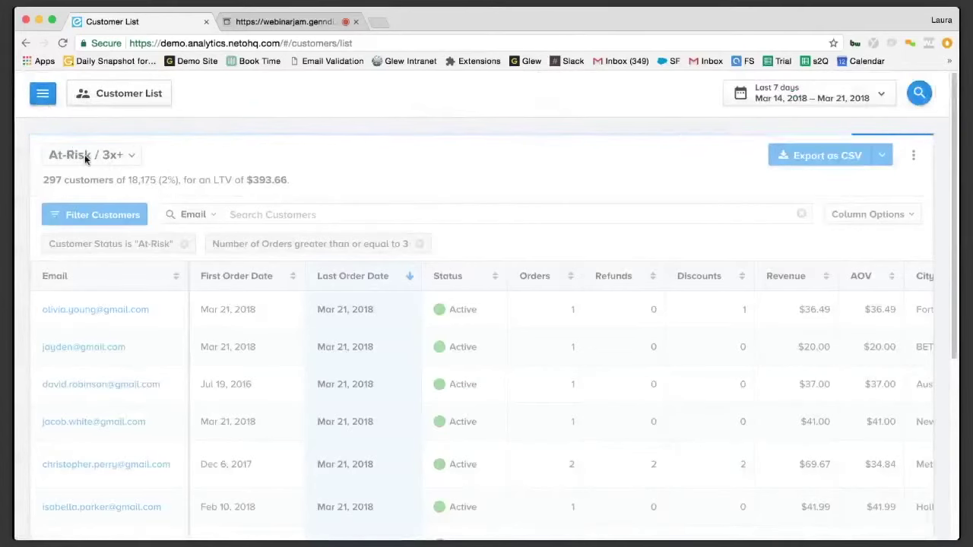
Step: Go to Customers > Segments and scroll through the table of custom and predefined segments
{"action": "left_click", "coordinate": [43, 93]}
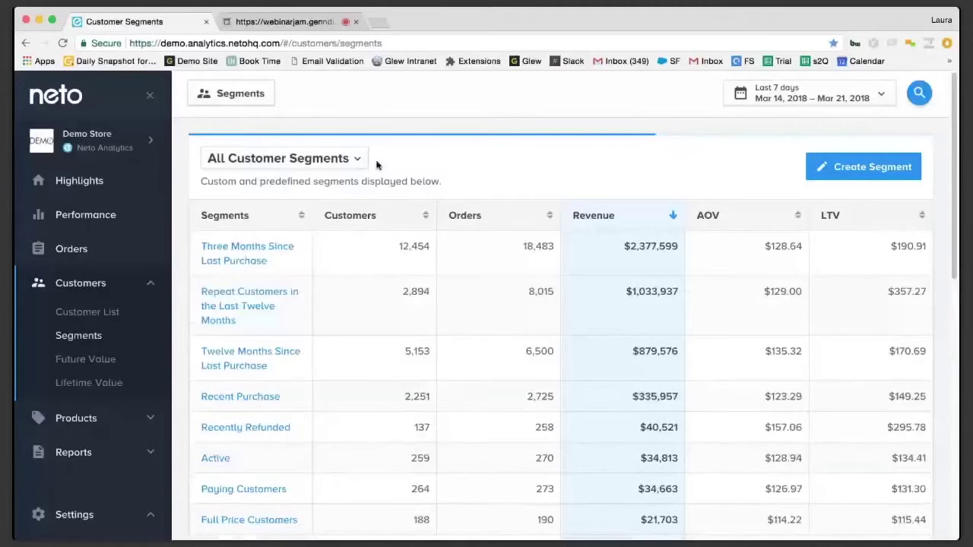
{"action": "scroll", "coordinate": [237, 445], "scroll_direction": "down", "scroll_amount": 10}
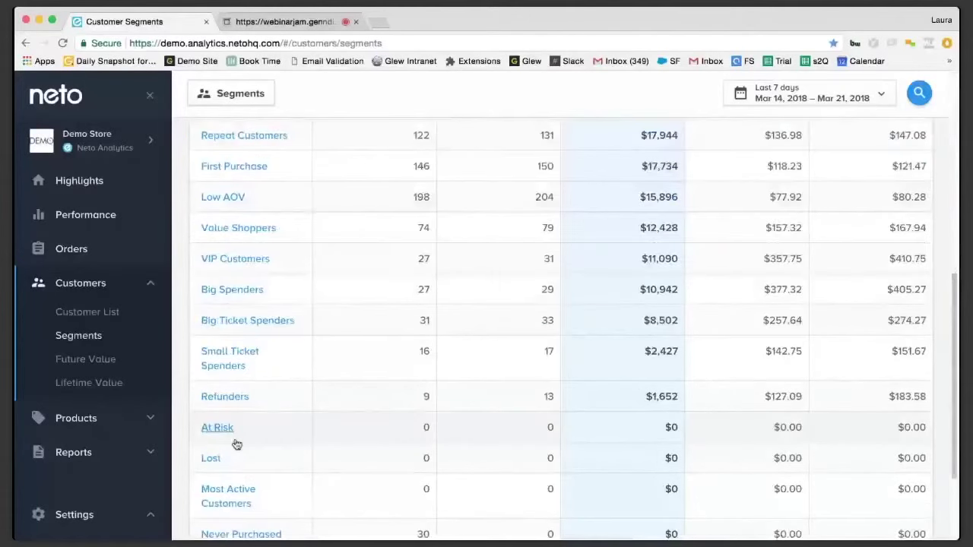
{"action": "scroll", "coordinate": [237, 444], "scroll_direction": "up", "scroll_amount": 10}
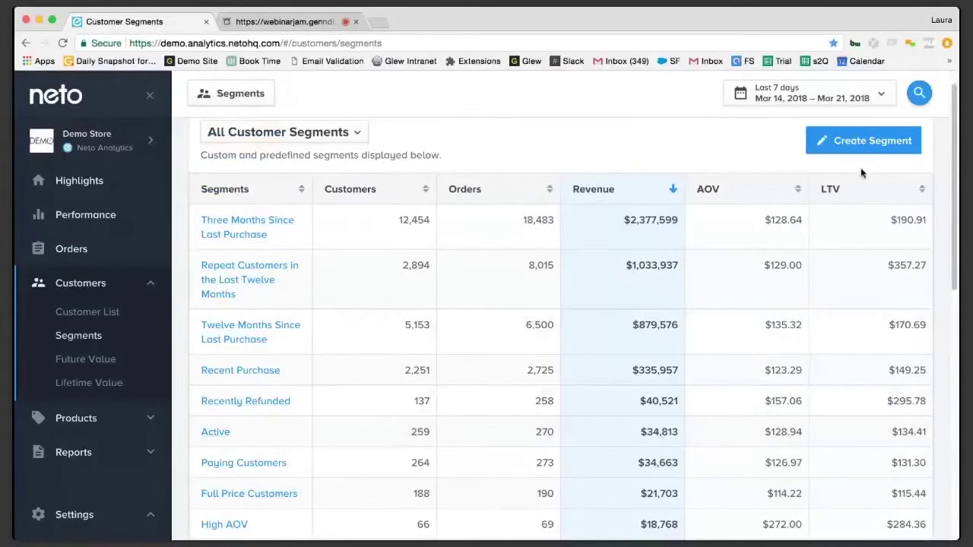
Step: On the Customer List, search segments for 'at', keep All Customers, and bring up the Metric Options menu
{"action": "left_click", "coordinate": [79, 315]}
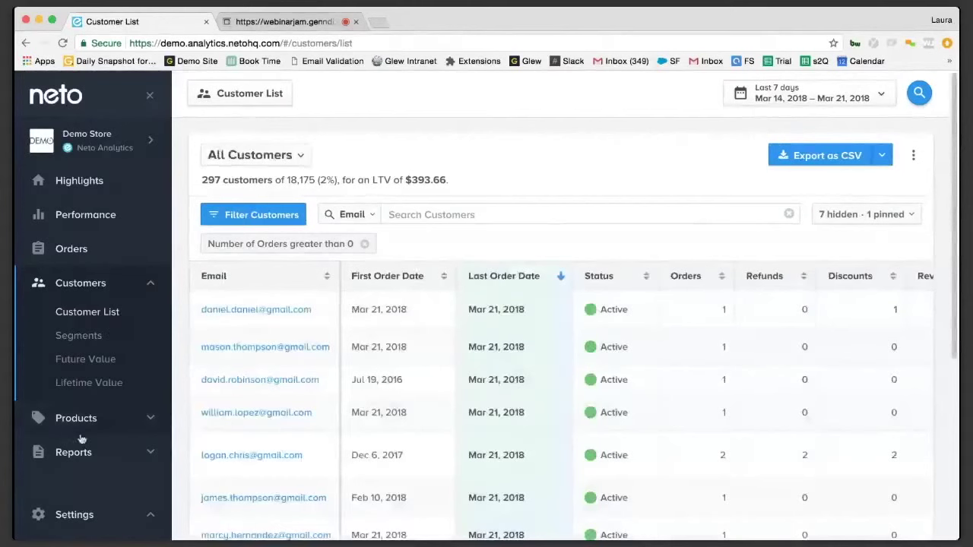
{"action": "left_click", "coordinate": [256, 155]}
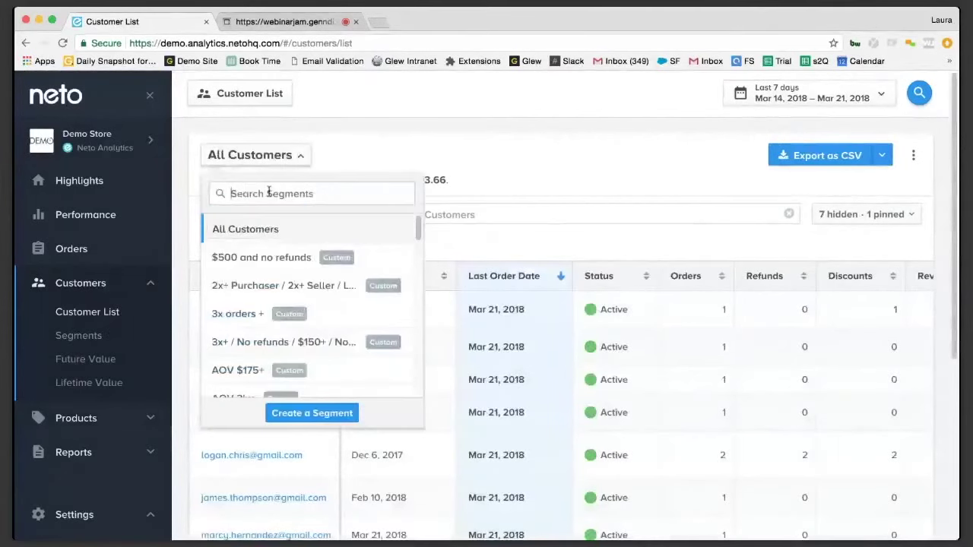
{"action": "type", "text": "at"}
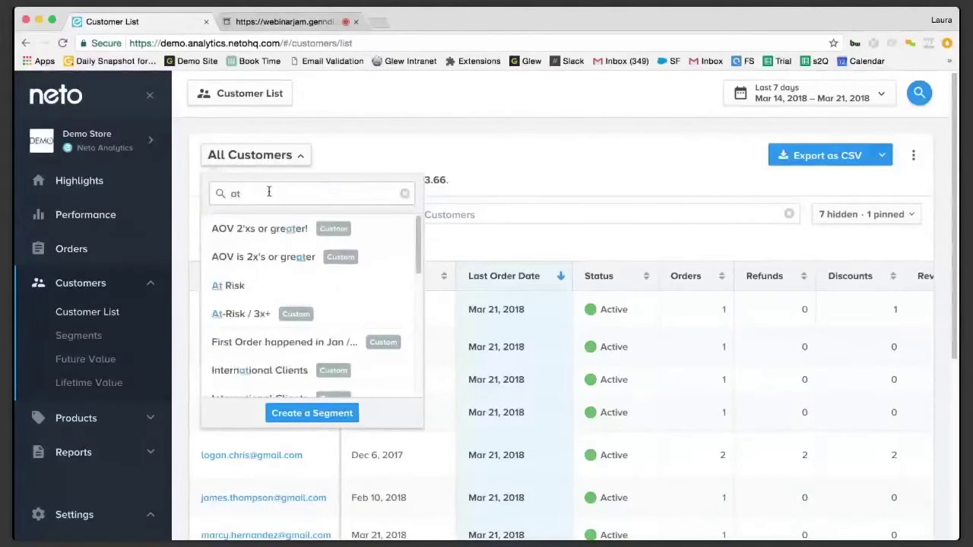
{"action": "left_click", "coordinate": [654, 174]}
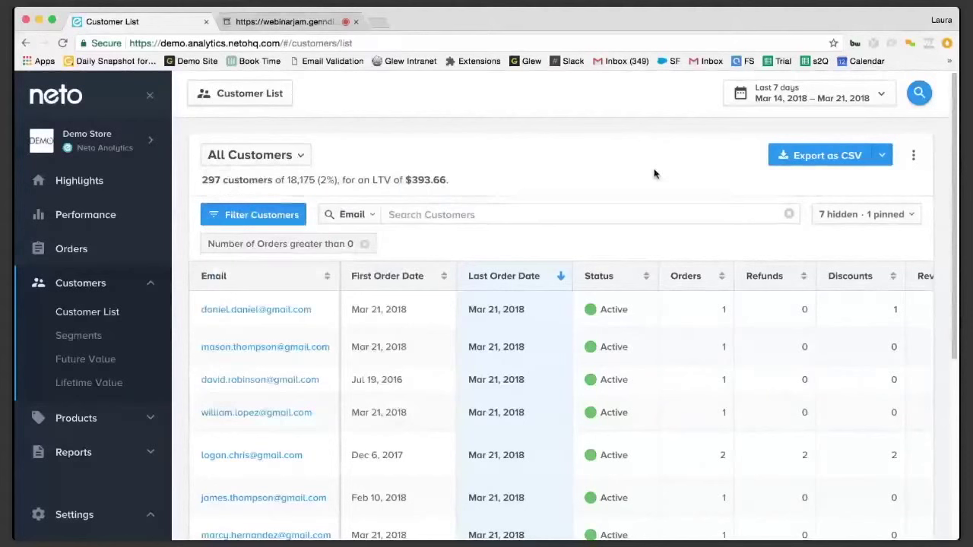
{"action": "left_click", "coordinate": [912, 155]}
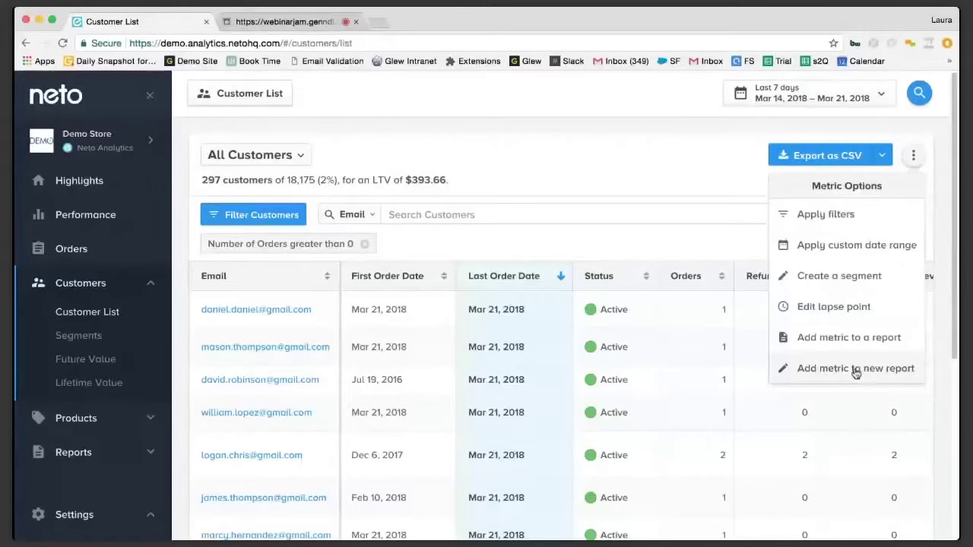
Step: Add the customer metric to a new report and retitle it 'At Risk Customers | Purchased 3x+'
{"action": "left_click", "coordinate": [855, 369]}
{"action": "left_click", "coordinate": [339, 189]}
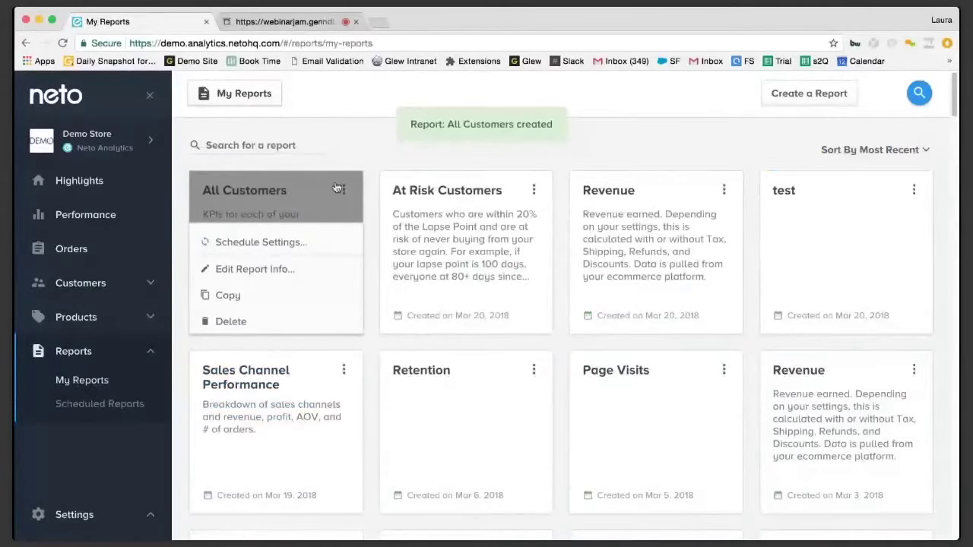
{"action": "left_click", "coordinate": [255, 268]}
{"action": "type", "text": "At Ris"}
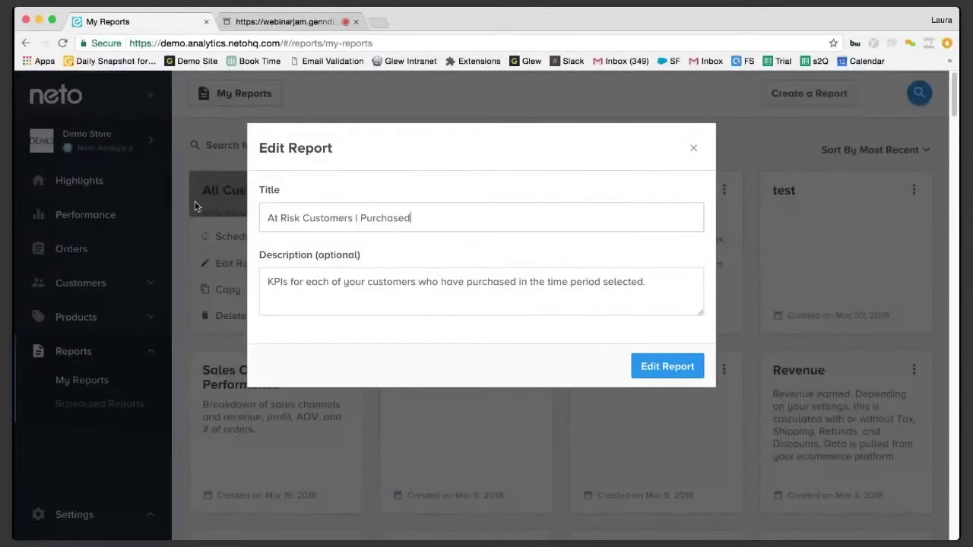
{"action": "type", "text": "3x+"}
{"action": "left_click", "coordinate": [667, 367]}
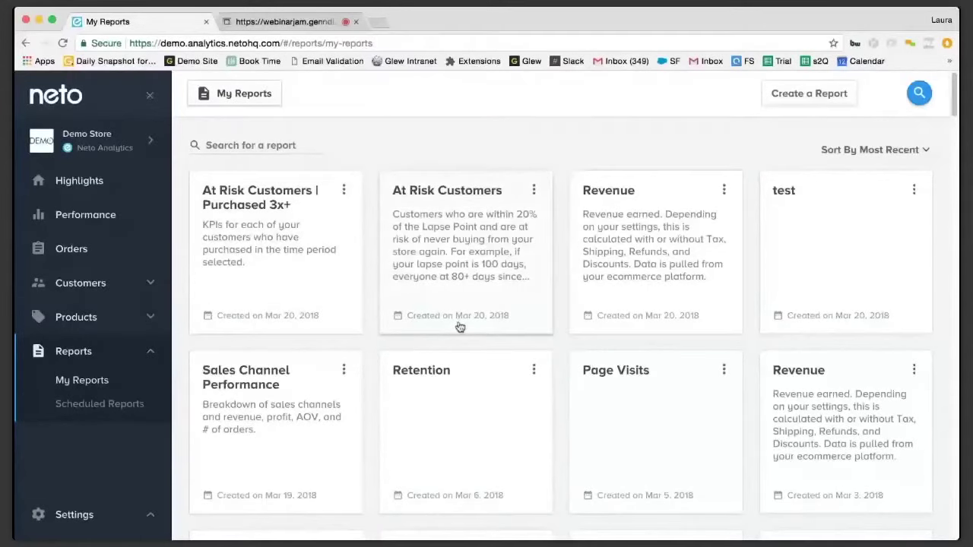
Step: Open the At Risk Customers report, dismiss the Email Report dialog, and expand Customers in the sidebar
{"action": "left_click", "coordinate": [459, 327]}
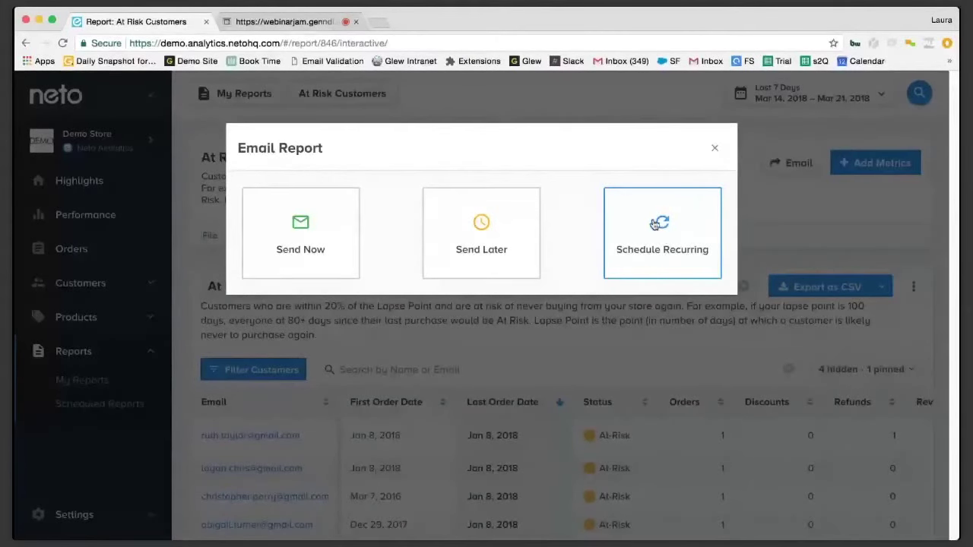
{"action": "left_click", "coordinate": [715, 148]}
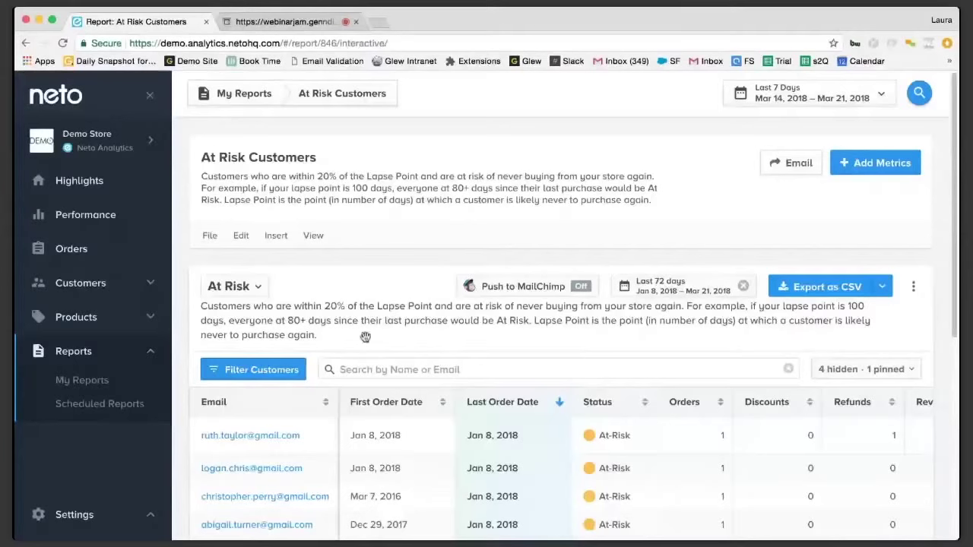
{"action": "left_click", "coordinate": [121, 285]}
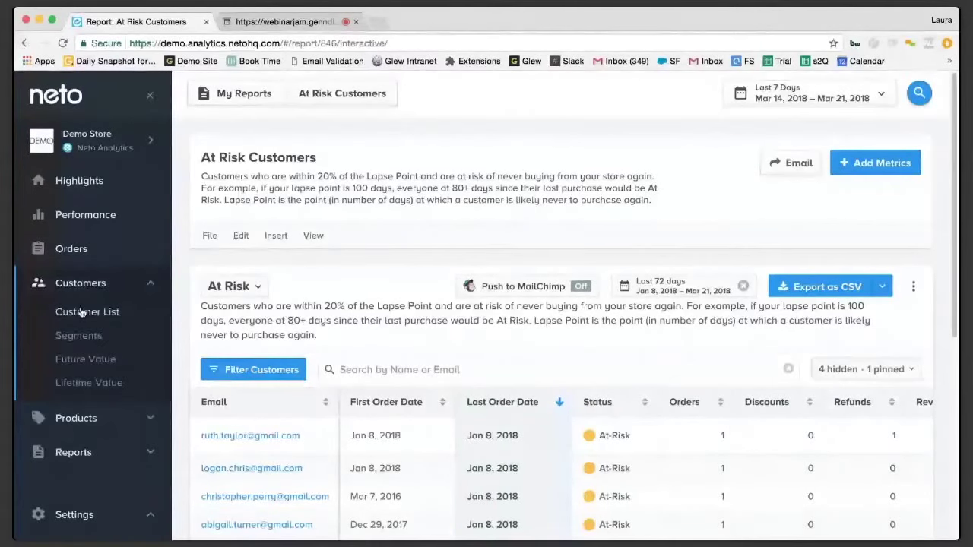
Step: Go from the customer list to the Customer Future Value page
{"action": "left_click", "coordinate": [82, 312]}
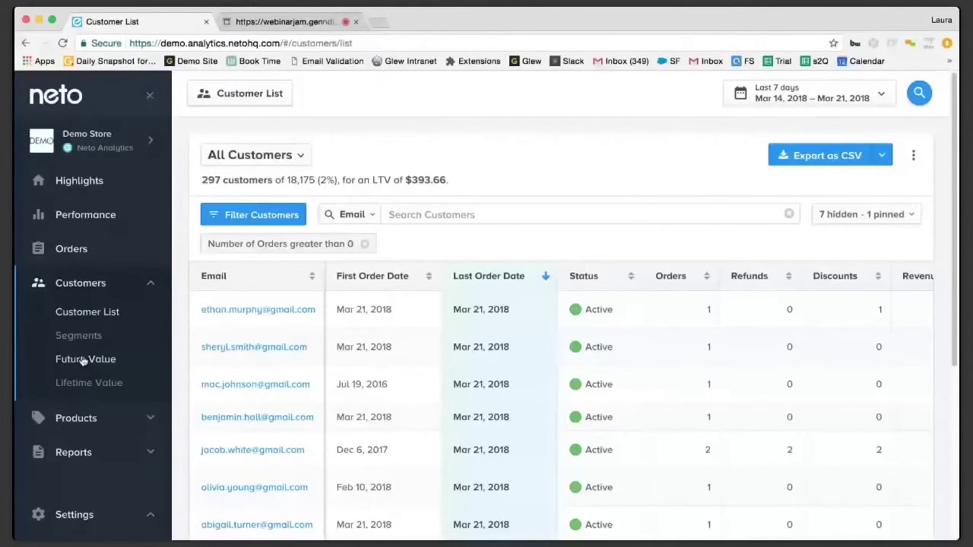
{"action": "left_click", "coordinate": [83, 360]}
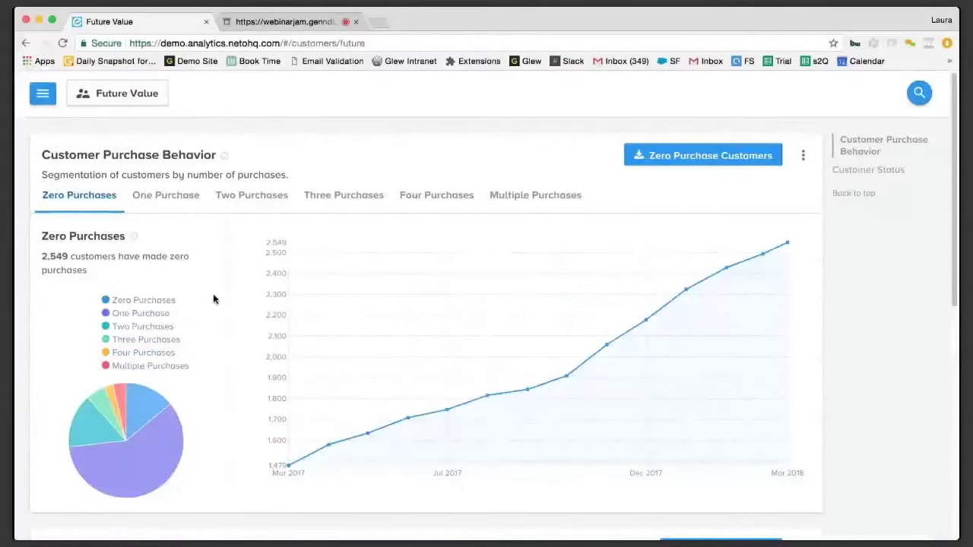
{"action": "scroll", "coordinate": [214, 299], "scroll_direction": "down", "scroll_amount": 5}
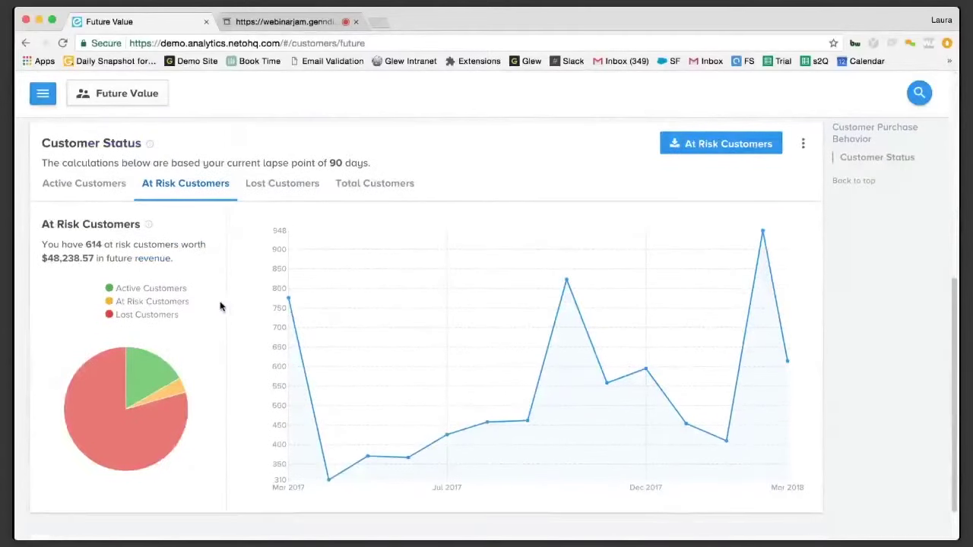
Step: Compare future value figures across the Active, At Risk and Lost Customers tabs
{"action": "mouse_move", "coordinate": [104, 362]}
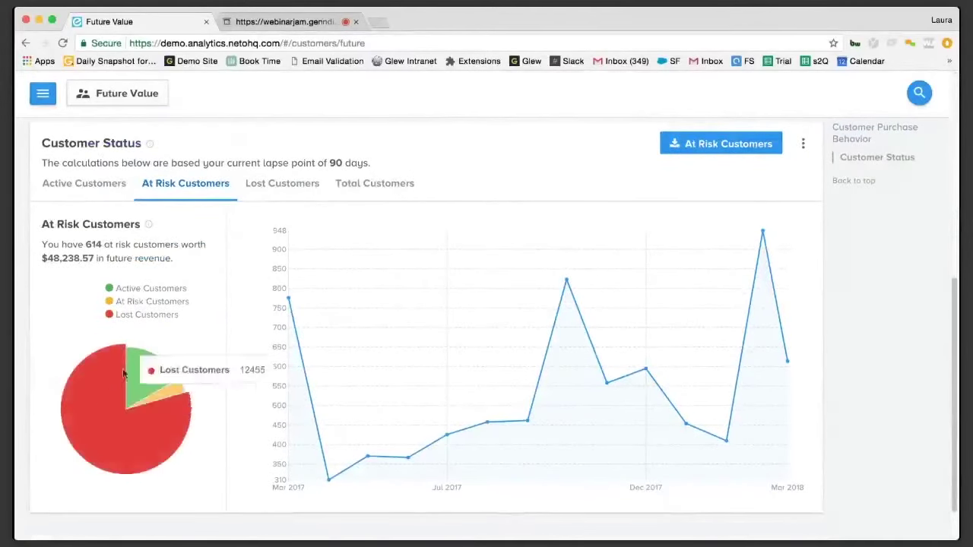
{"action": "mouse_move", "coordinate": [163, 393]}
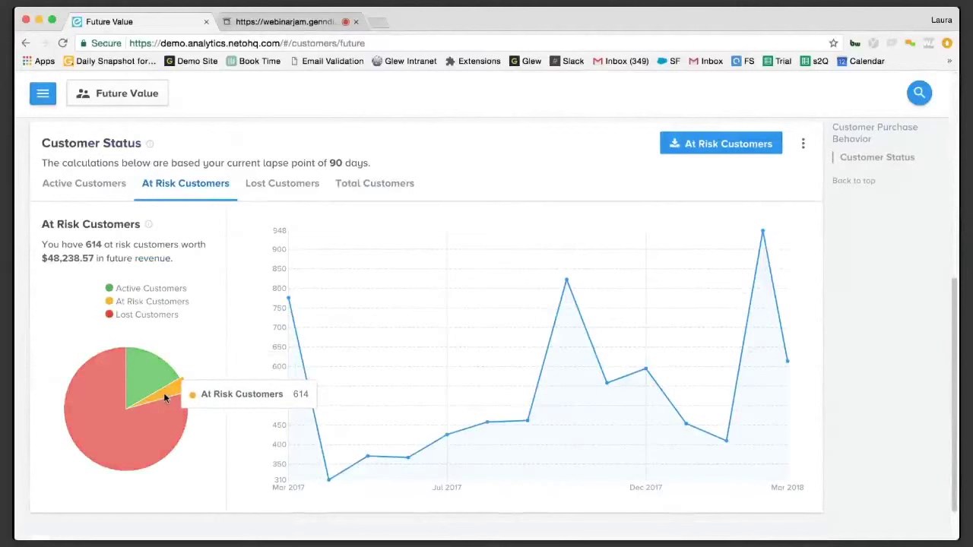
{"action": "left_click", "coordinate": [91, 185]}
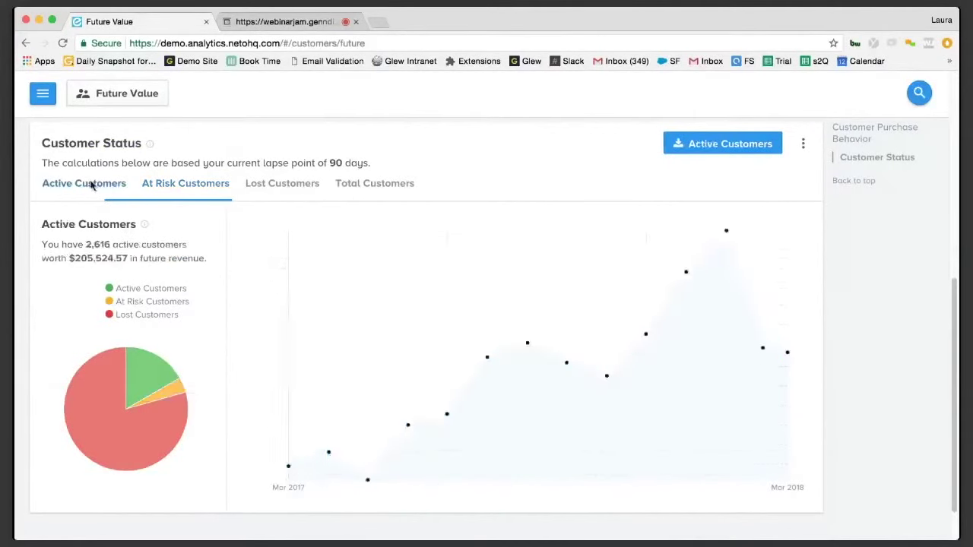
{"action": "mouse_move", "coordinate": [137, 373]}
{"action": "left_click_drag", "start_coordinate": [70, 258], "coordinate": [130, 261]}
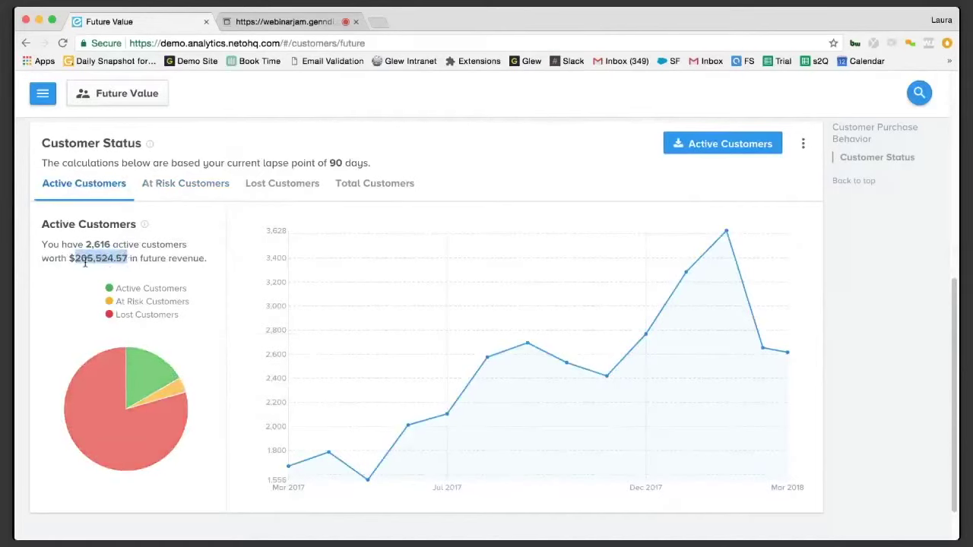
{"action": "left_click", "coordinate": [194, 183]}
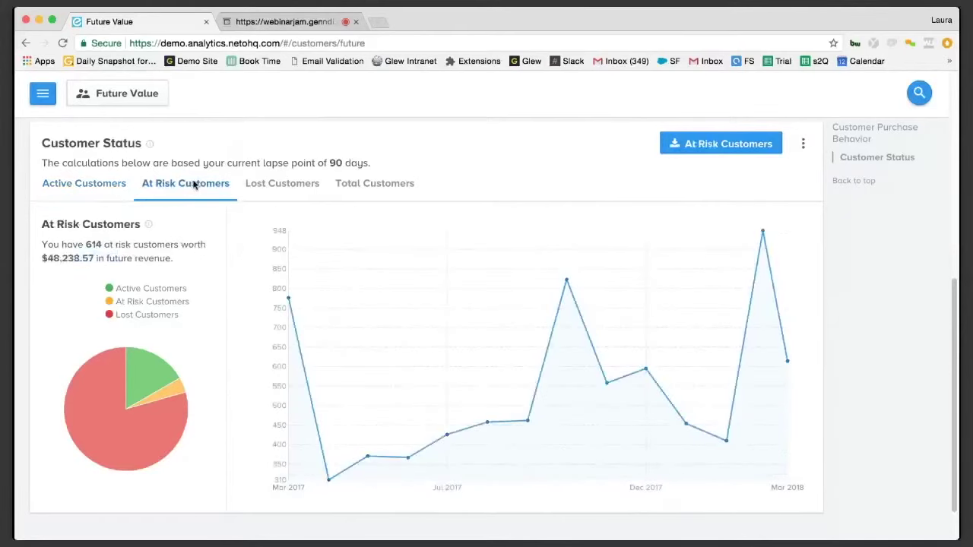
{"action": "left_click", "coordinate": [58, 187]}
{"action": "mouse_move", "coordinate": [146, 376]}
{"action": "left_click", "coordinate": [195, 183]}
{"action": "mouse_move", "coordinate": [123, 456]}
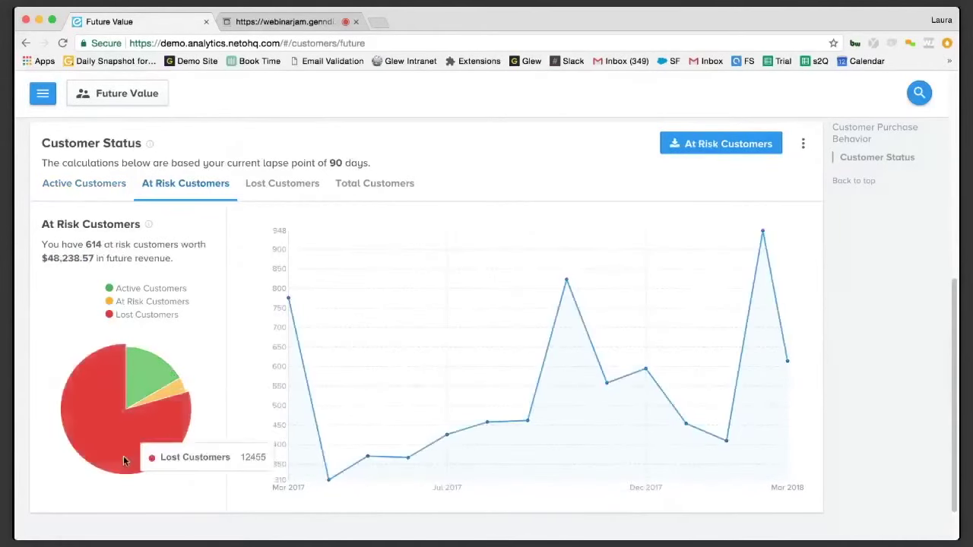
{"action": "left_click", "coordinate": [301, 190]}
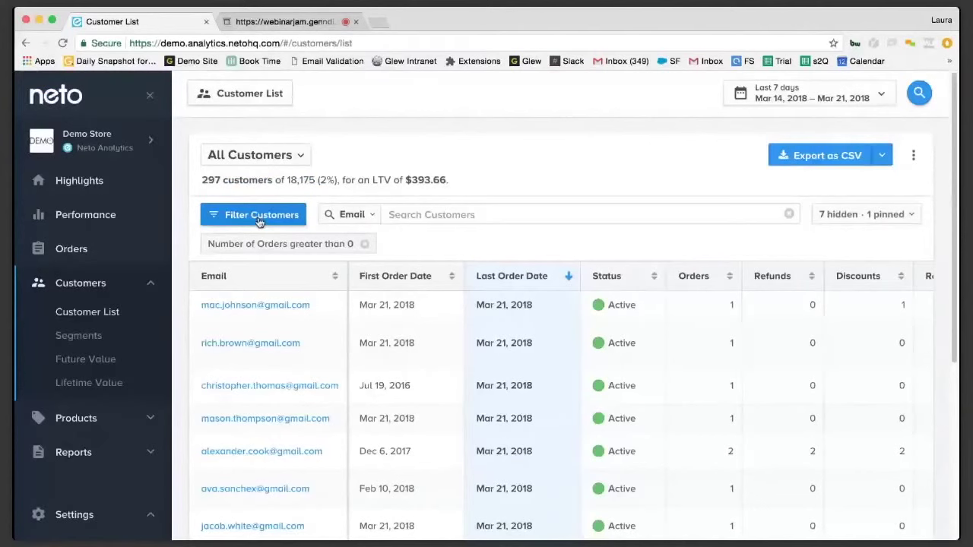
Step: Highlight the $393.66 LTV summary and add a Customer Status is At-Risk filter rule
{"action": "left_click_drag", "start_coordinate": [450, 181], "coordinate": [244, 182]}
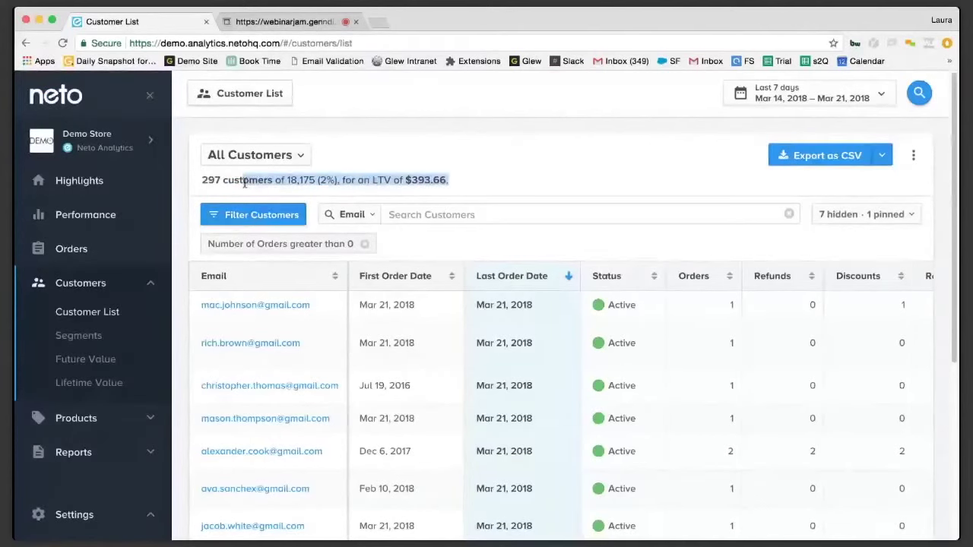
{"action": "left_click_drag", "start_coordinate": [244, 183], "coordinate": [426, 183]}
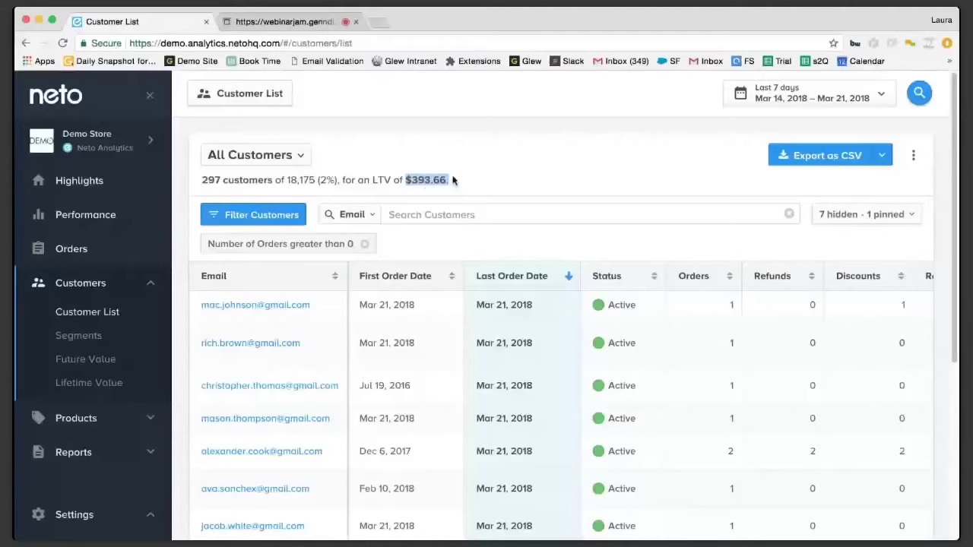
{"action": "left_click", "coordinate": [260, 217]}
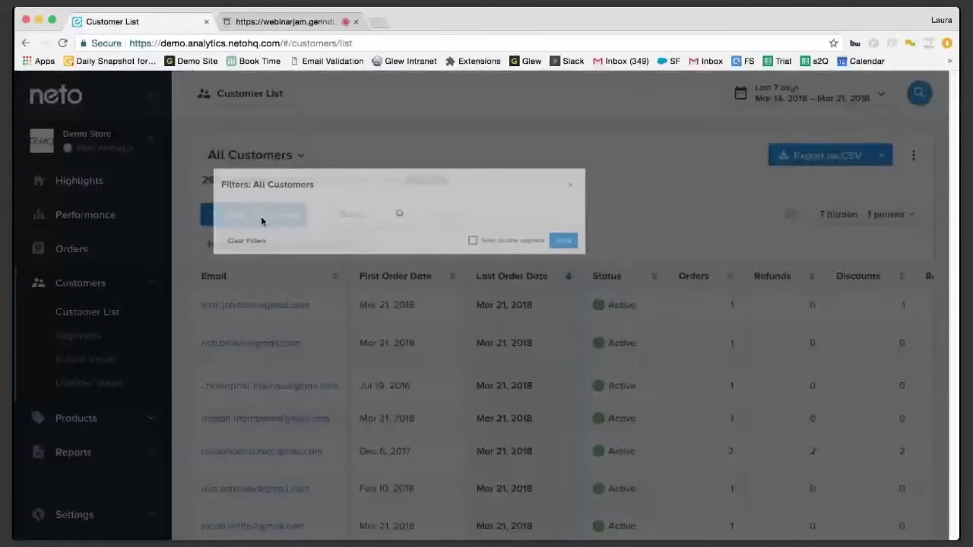
{"action": "type", "text": "status"}
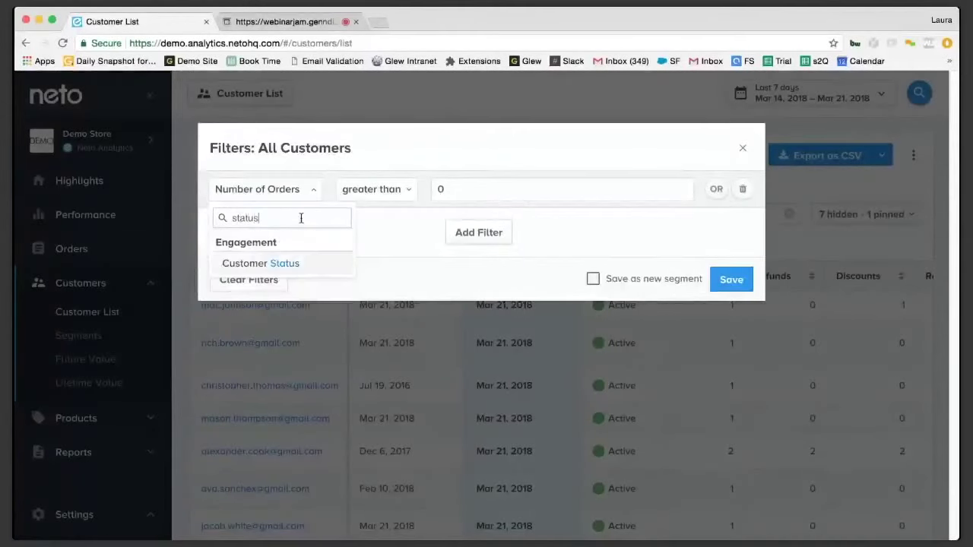
{"action": "left_click", "coordinate": [271, 264]}
{"action": "left_click", "coordinate": [386, 190]}
{"action": "left_click", "coordinate": [379, 215]}
{"action": "left_click", "coordinate": [451, 190]}
{"action": "left_click", "coordinate": [456, 236]}
Step: Add a second rule: Average Order Value greater than or equal to 150
{"action": "left_click", "coordinate": [458, 236]}
{"action": "left_click", "coordinate": [282, 258]}
{"action": "scroll", "coordinate": [296, 372], "scroll_direction": "down", "scroll_amount": 5}
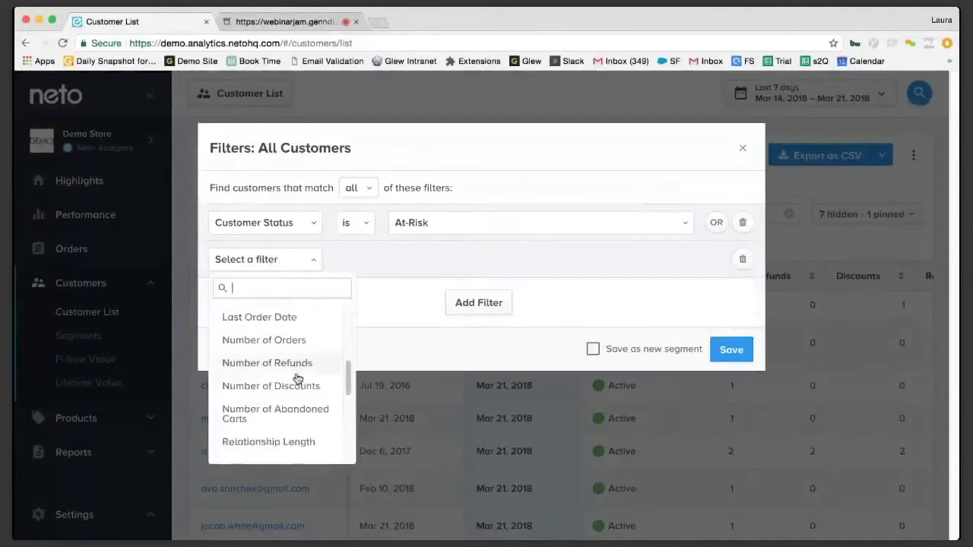
{"action": "type", "text": "average"}
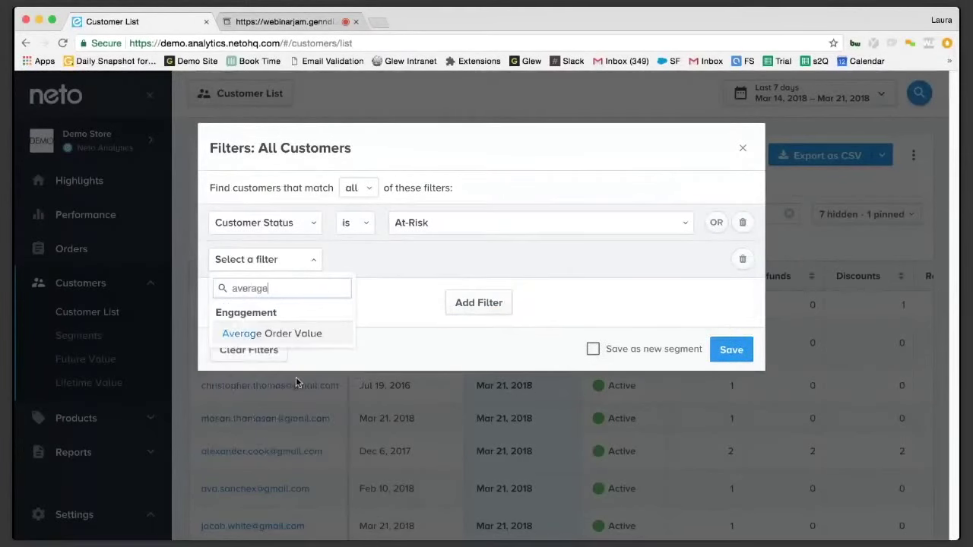
{"action": "left_click", "coordinate": [292, 338]}
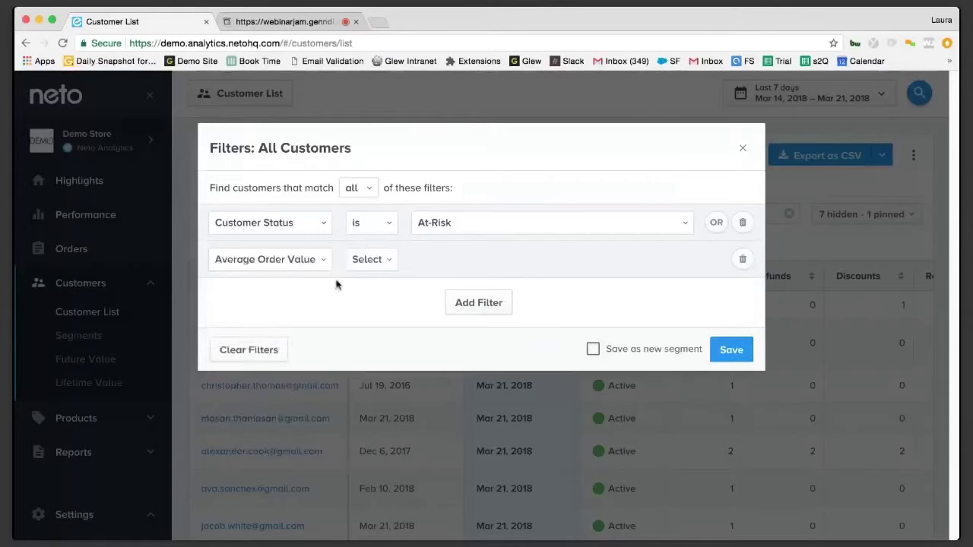
{"action": "left_click", "coordinate": [383, 261]}
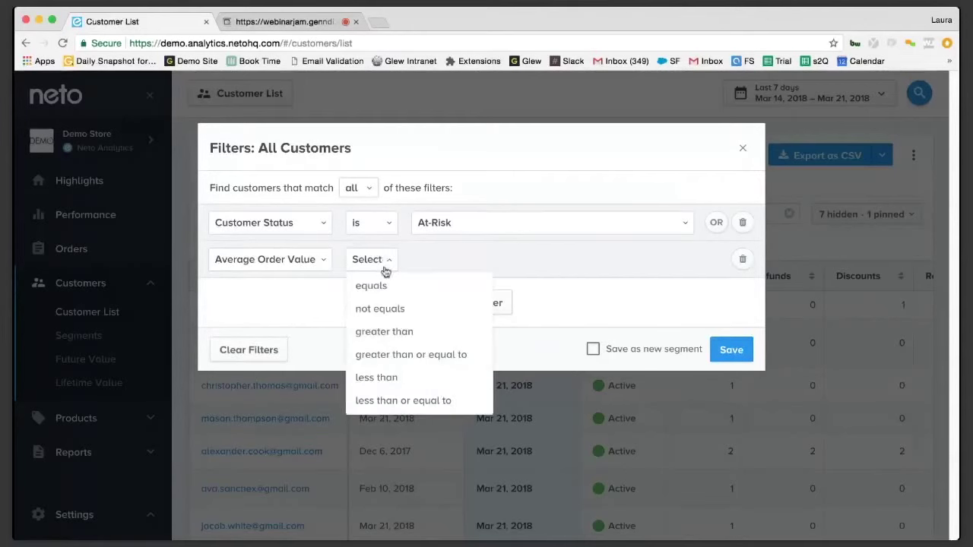
{"action": "left_click", "coordinate": [416, 355]}
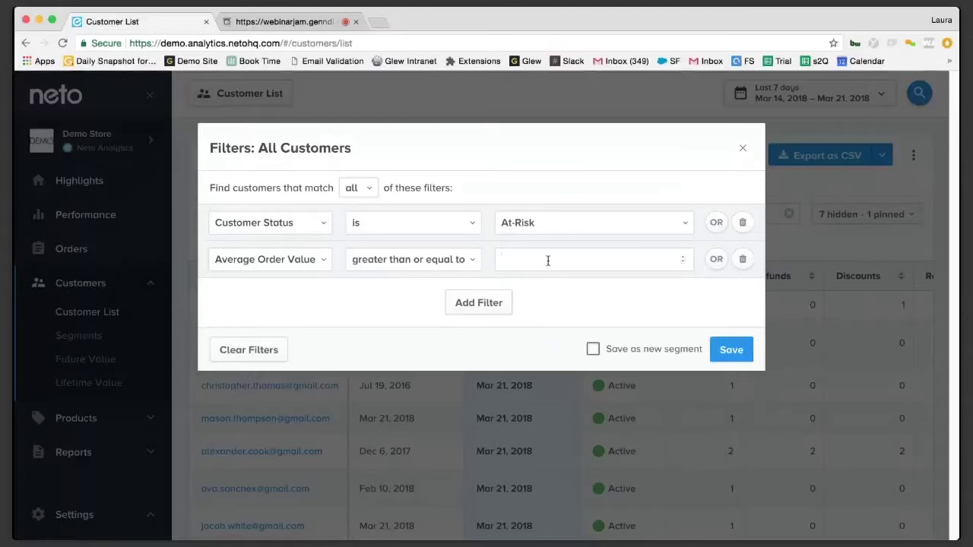
{"action": "type", "text": "150"}
Step: Change the Customer Status rule's value to Active and select the 150 value
{"action": "left_click", "coordinate": [542, 226]}
{"action": "left_click", "coordinate": [544, 249]}
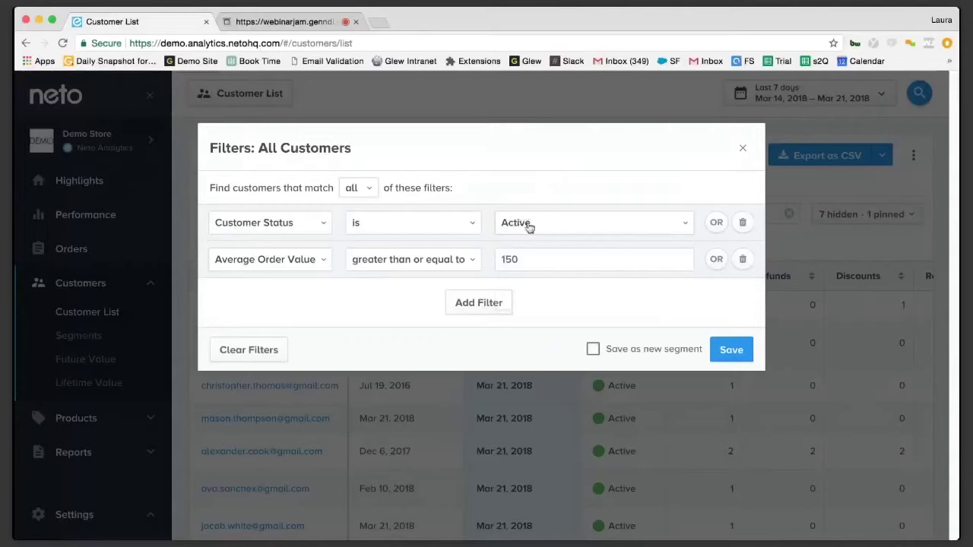
{"action": "left_click", "coordinate": [553, 225]}
{"action": "left_click", "coordinate": [552, 225]}
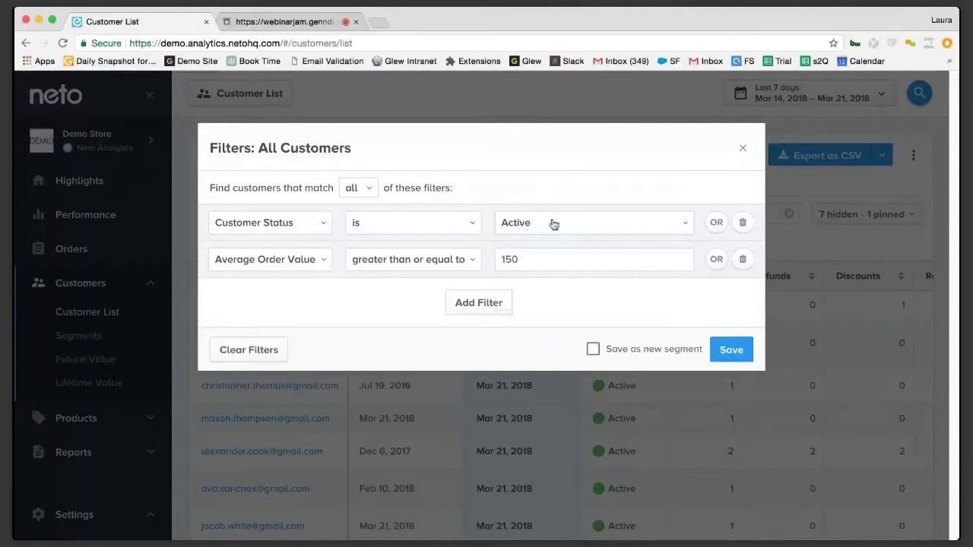
{"action": "double_click", "coordinate": [513, 260]}
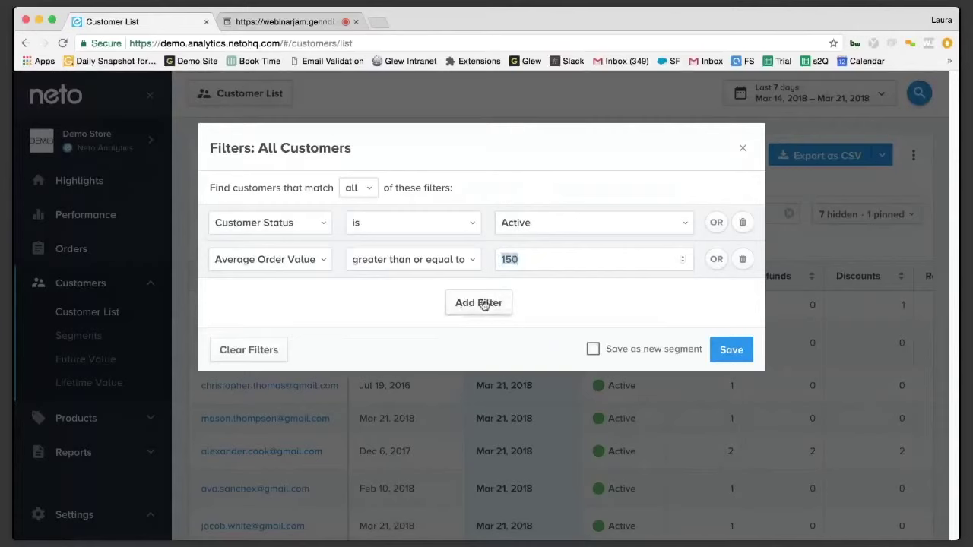
Step: Add a third rule requiring Number of Orders greater than or equal to 3
{"action": "left_click", "coordinate": [482, 304]}
{"action": "left_click", "coordinate": [293, 295]}
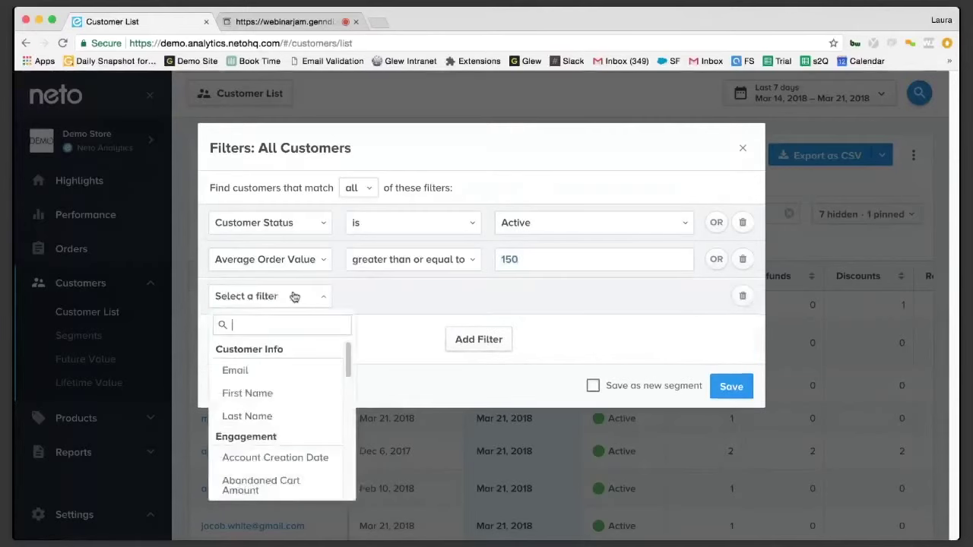
{"action": "type", "text": "order"}
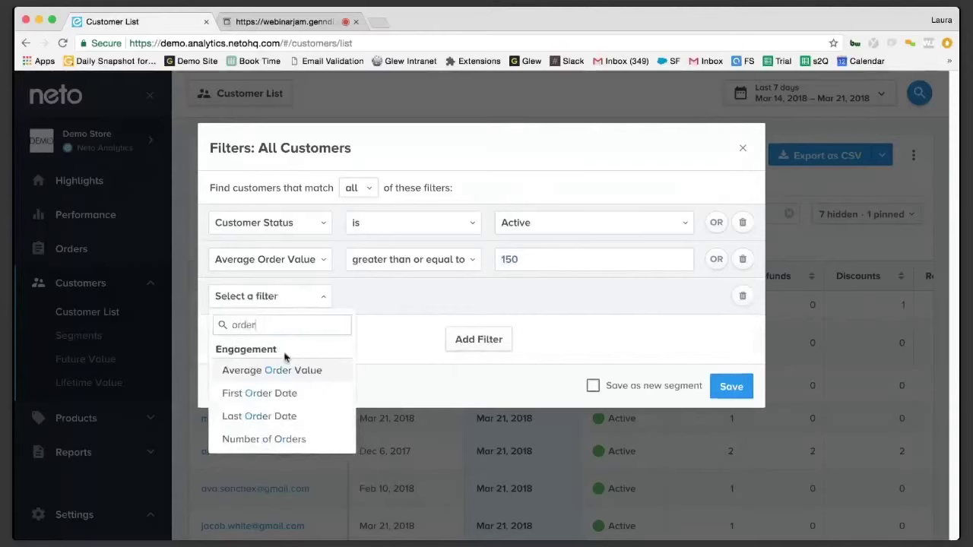
{"action": "left_click", "coordinate": [259, 437]}
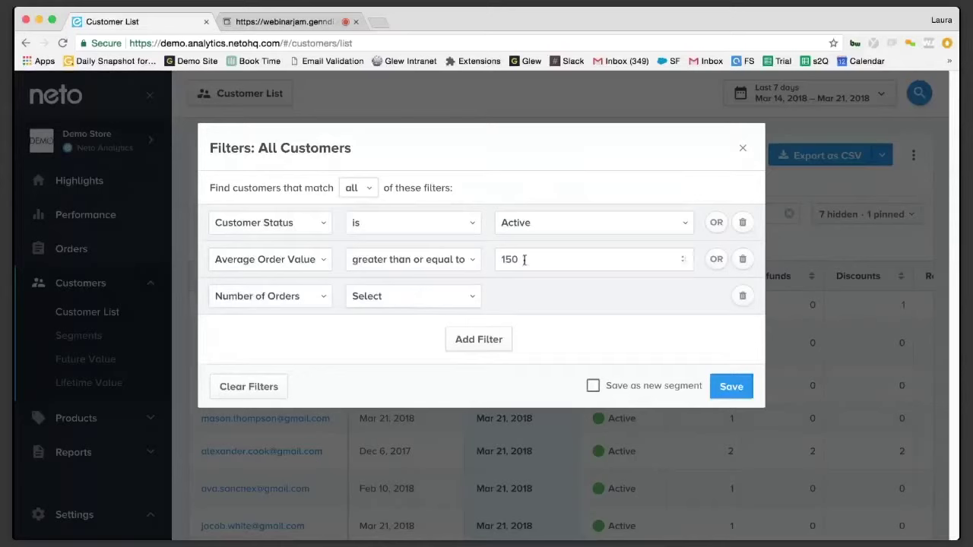
{"action": "left_click", "coordinate": [383, 296]}
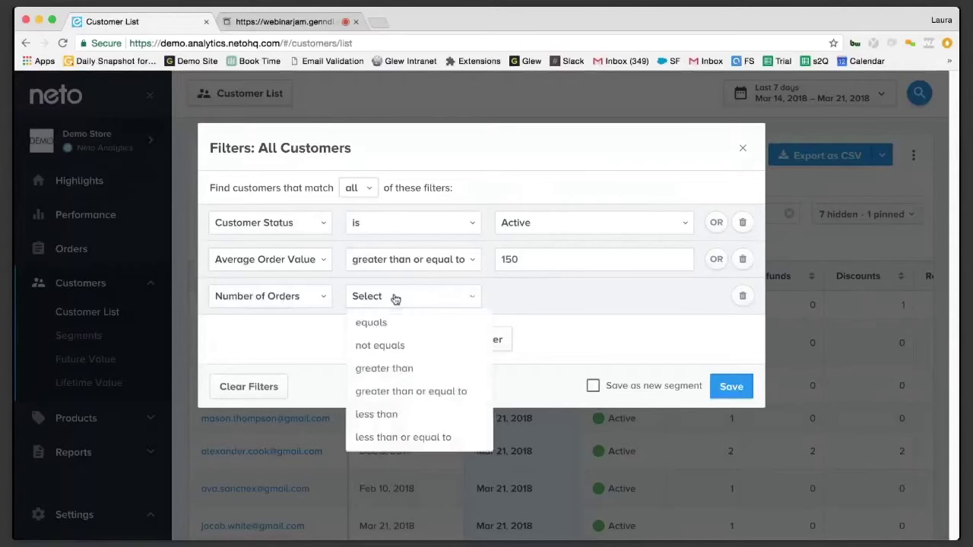
{"action": "left_click", "coordinate": [416, 392]}
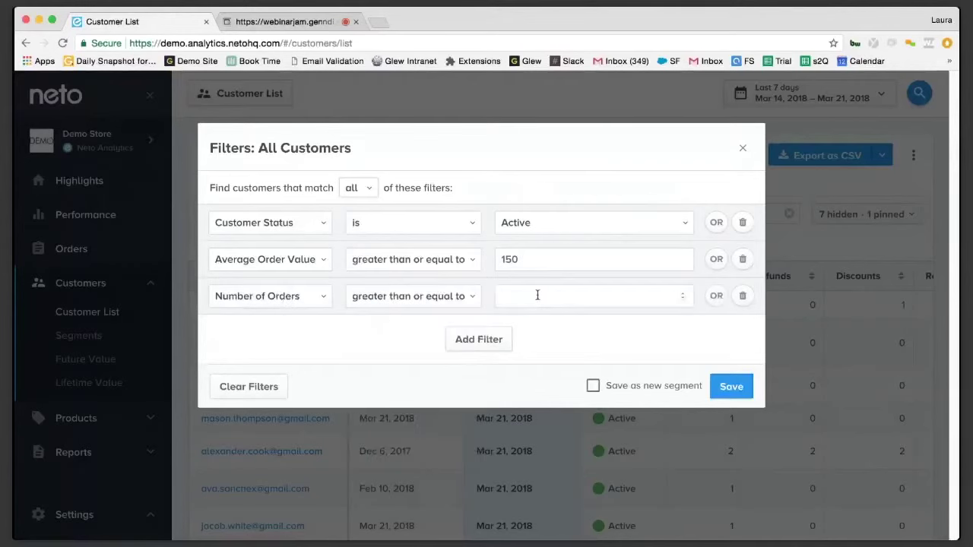
{"action": "type", "text": "3"}
Step: Close the filters without applying them and reopen the navigation sidebar beside the All Customers list
{"action": "left_click", "coordinate": [743, 151]}
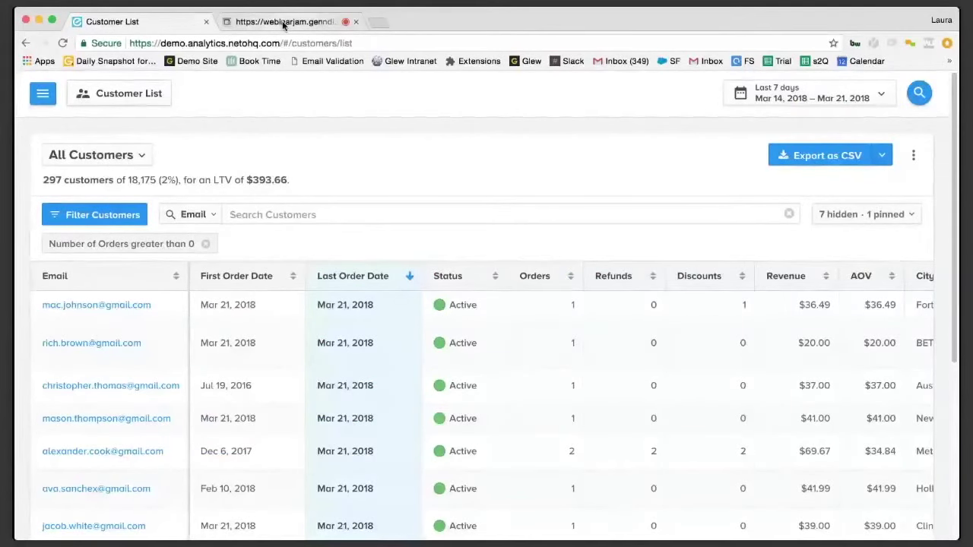
{"action": "scroll", "coordinate": [512, 174], "scroll_direction": "down", "scroll_amount": 1}
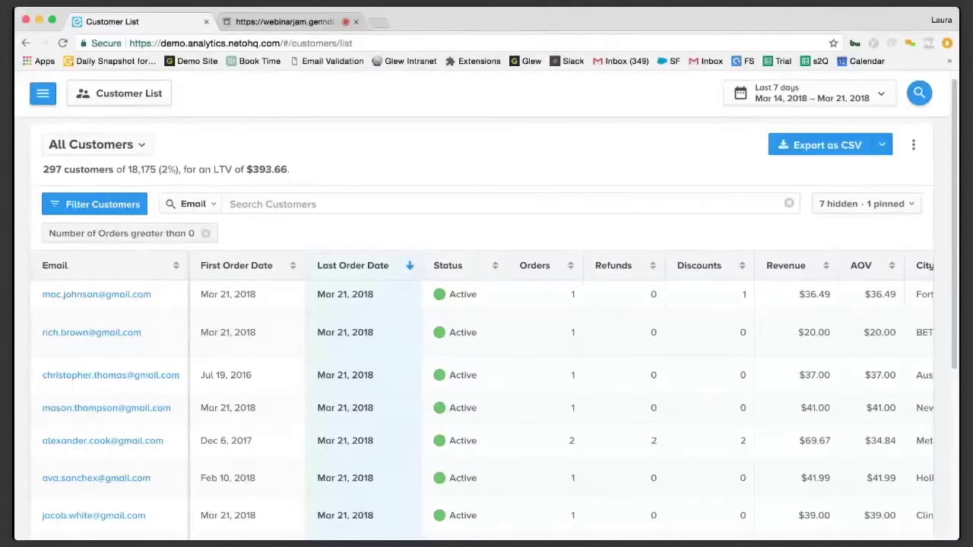
{"action": "left_click", "coordinate": [42, 93]}
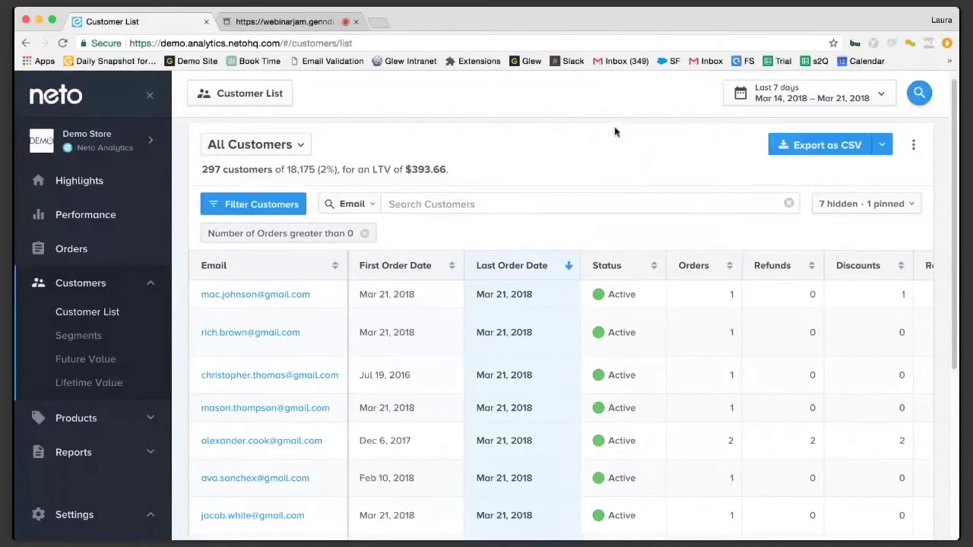
{"action": "left_click", "coordinate": [70, 454]}
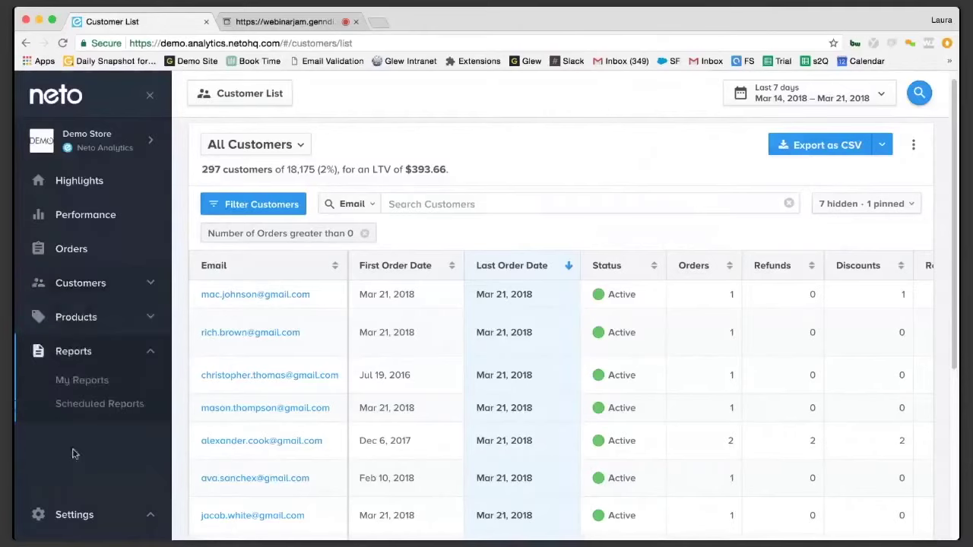
{"action": "left_click", "coordinate": [82, 381]}
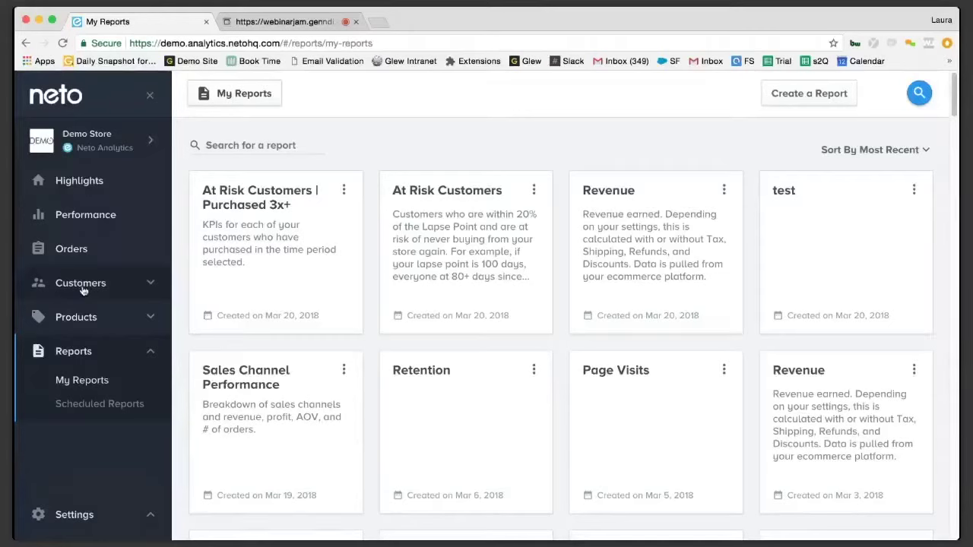
{"action": "left_click", "coordinate": [83, 286]}
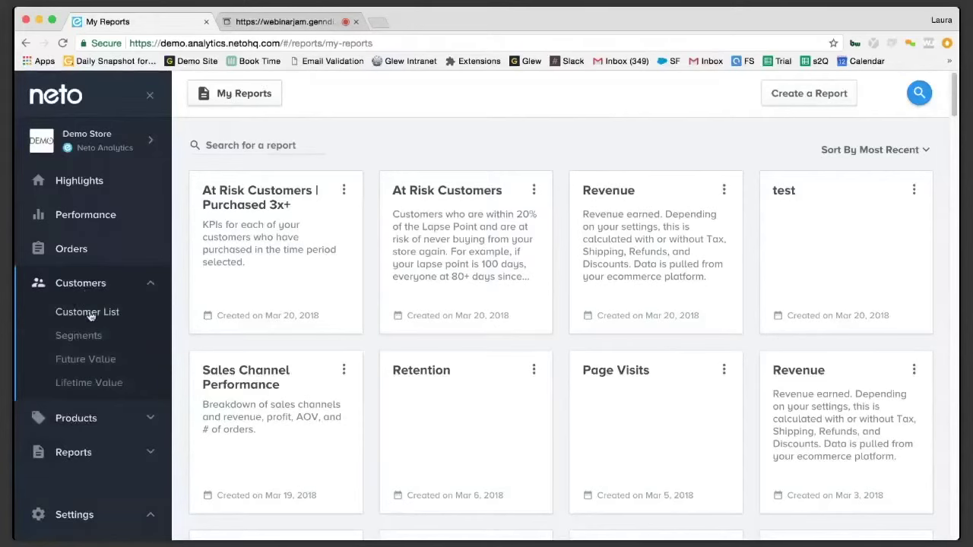
{"action": "left_click", "coordinate": [91, 317]}
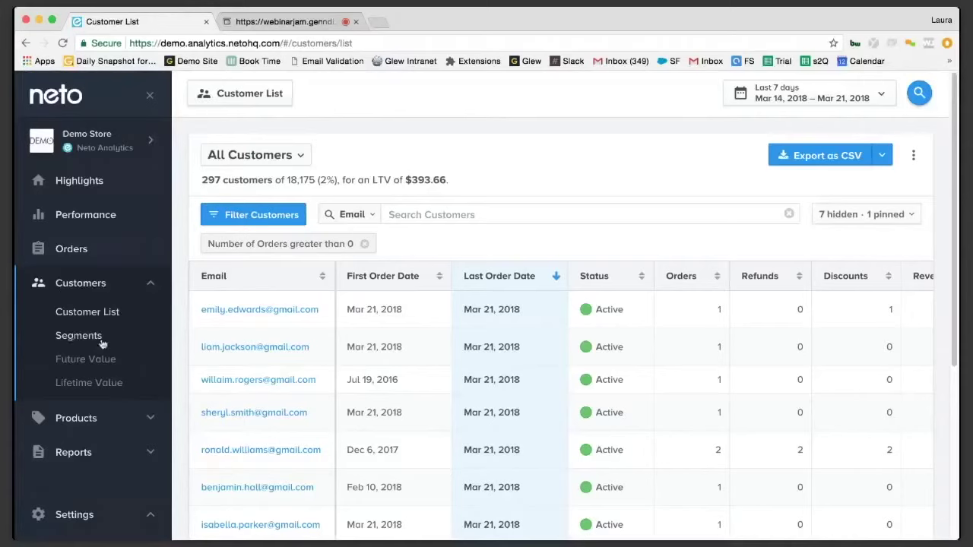
Step: Open the Customer Segments page, leaving the date range presets unchanged
{"action": "left_click", "coordinate": [80, 338]}
{"action": "scroll", "coordinate": [298, 428], "scroll_direction": "down", "scroll_amount": 3}
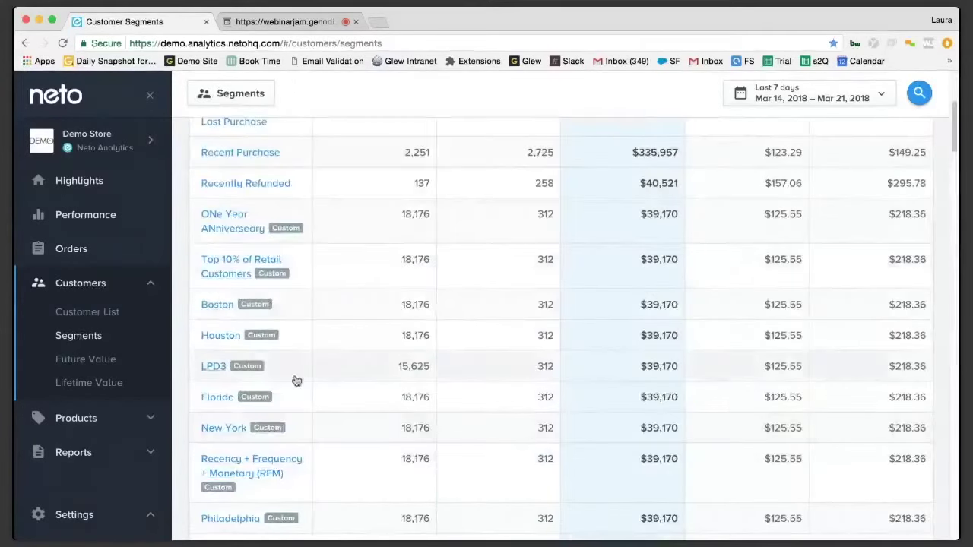
{"action": "scroll", "coordinate": [590, 211], "scroll_direction": "up", "scroll_amount": 3}
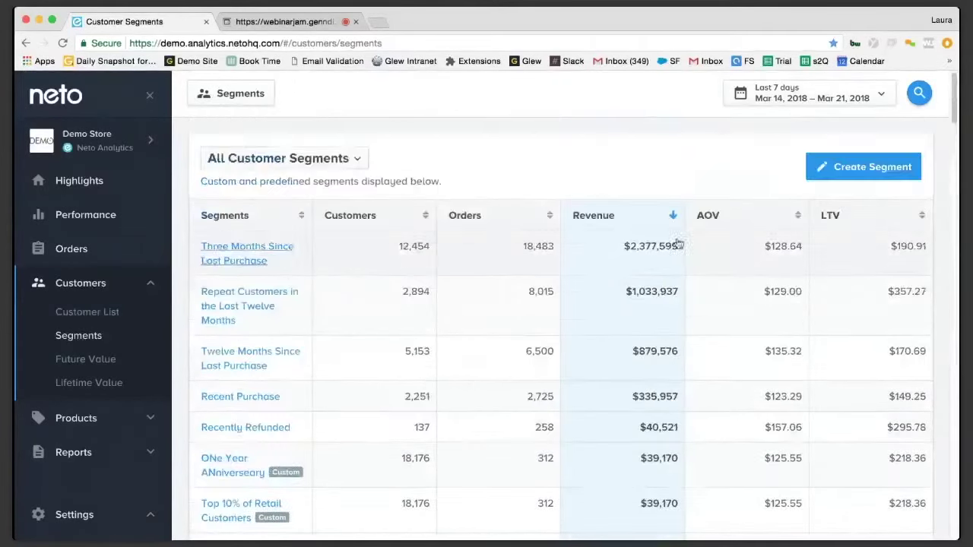
{"action": "left_click", "coordinate": [817, 94]}
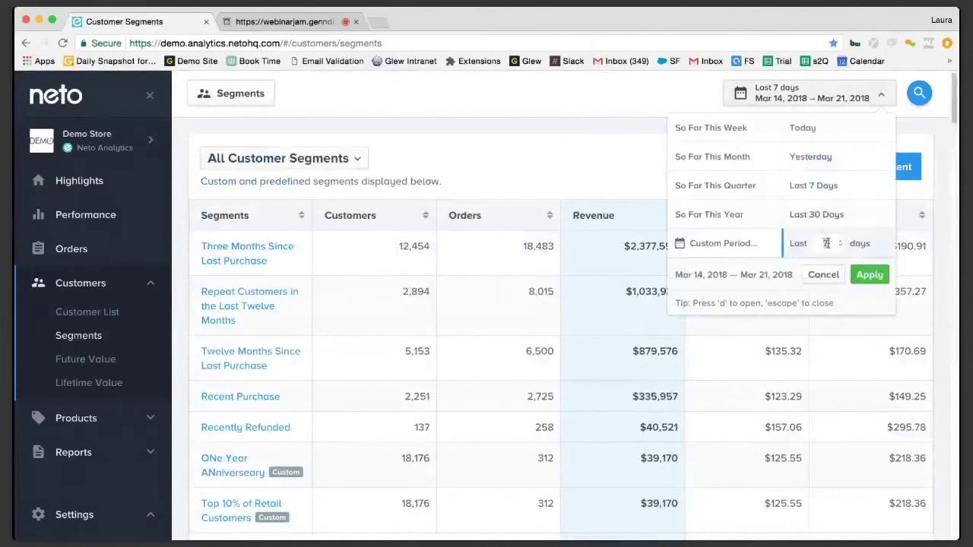
{"action": "left_click", "coordinate": [520, 165]}
Step: Scroll down the segments table to the predefined At Risk, Lost and Abandoned Cart segments
{"action": "scroll", "coordinate": [314, 379], "scroll_direction": "down", "scroll_amount": 1}
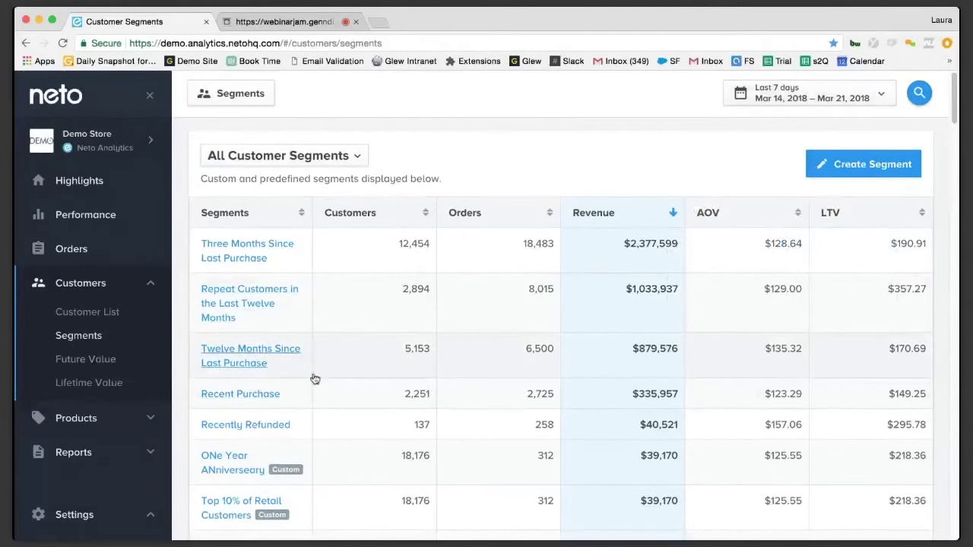
{"action": "scroll", "coordinate": [349, 392], "scroll_direction": "down", "scroll_amount": 4}
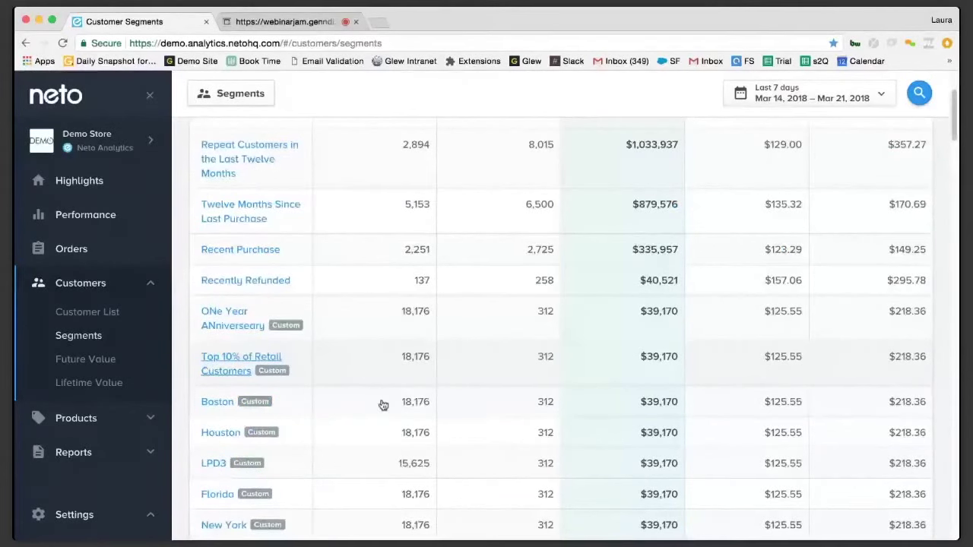
{"action": "scroll", "coordinate": [383, 405], "scroll_direction": "down", "scroll_amount": 5}
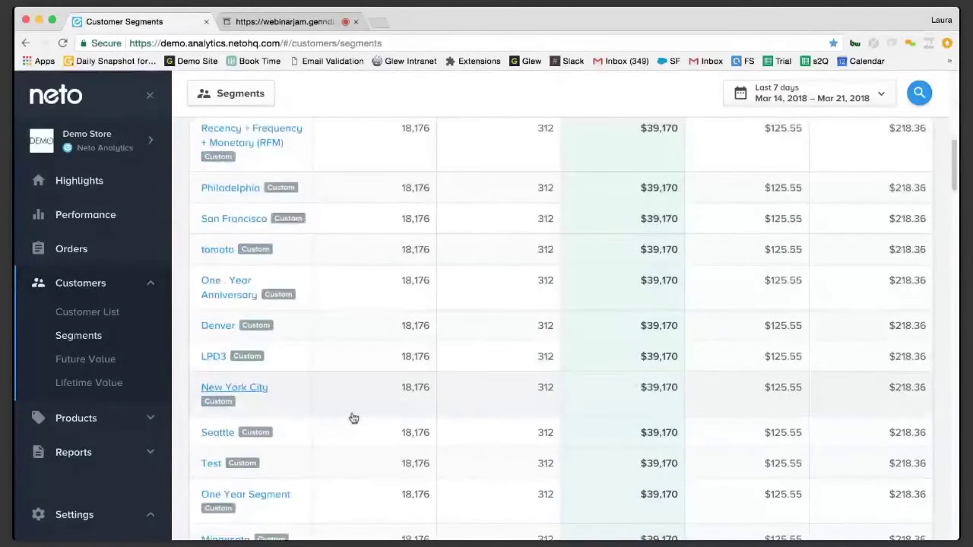
{"action": "scroll", "coordinate": [353, 418], "scroll_direction": "down", "scroll_amount": 7}
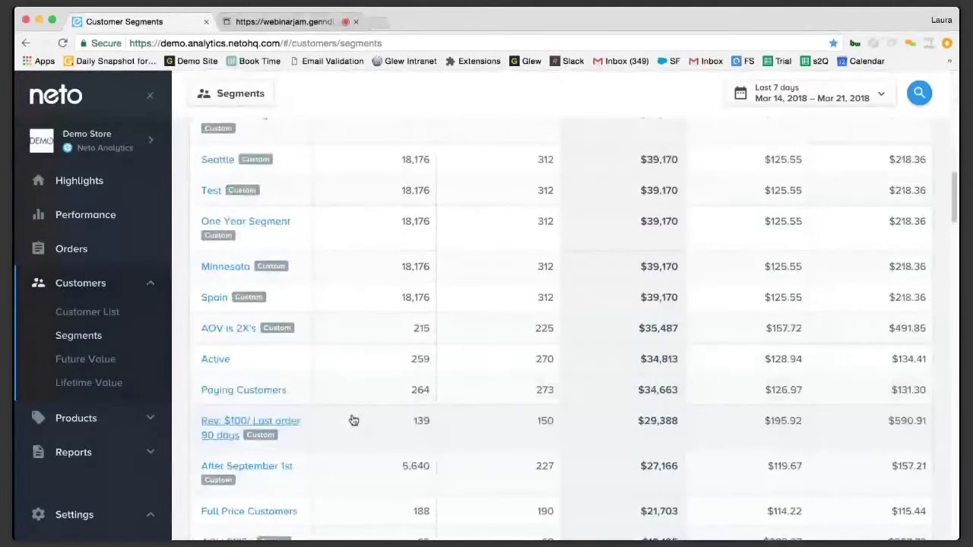
{"action": "scroll", "coordinate": [353, 420], "scroll_direction": "down", "scroll_amount": 8}
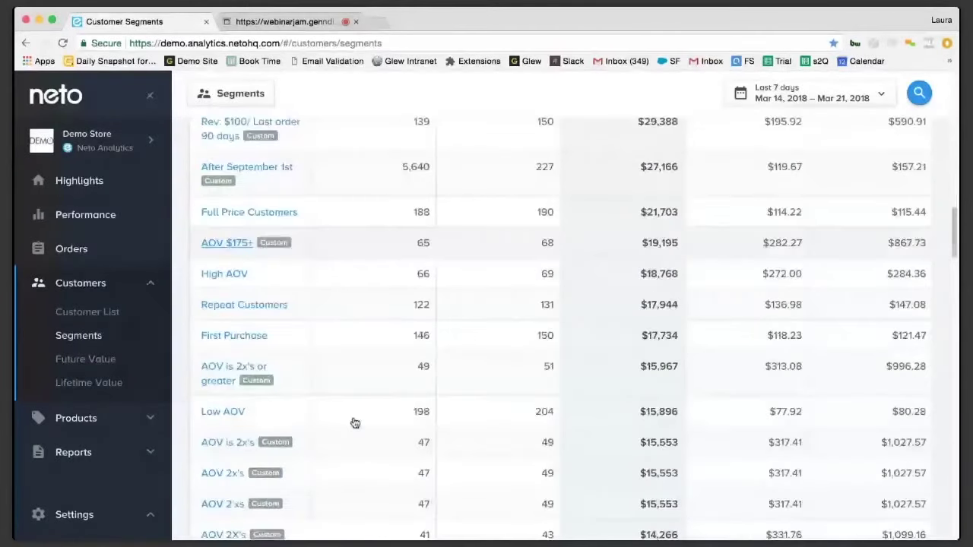
{"action": "scroll", "coordinate": [353, 423], "scroll_direction": "down", "scroll_amount": 10}
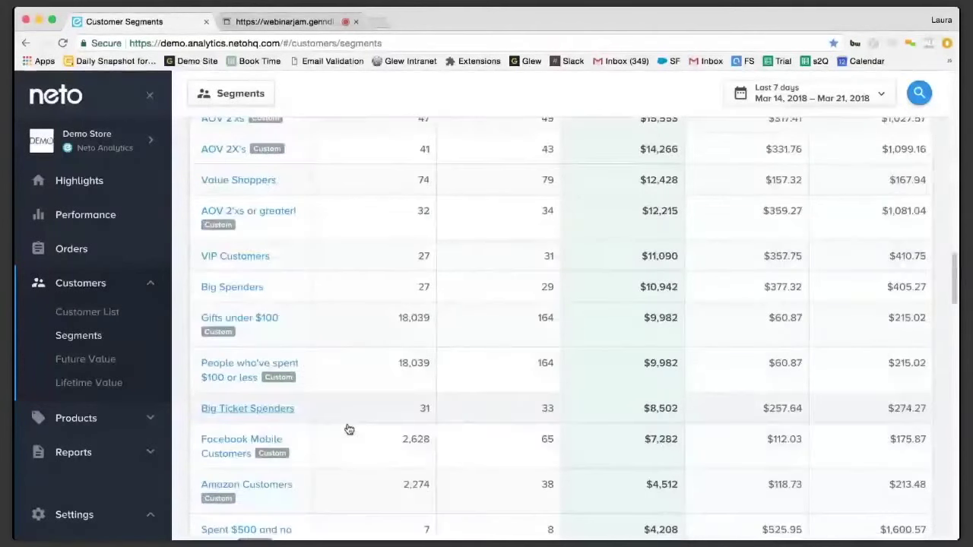
{"action": "scroll", "coordinate": [348, 430], "scroll_direction": "down", "scroll_amount": 6}
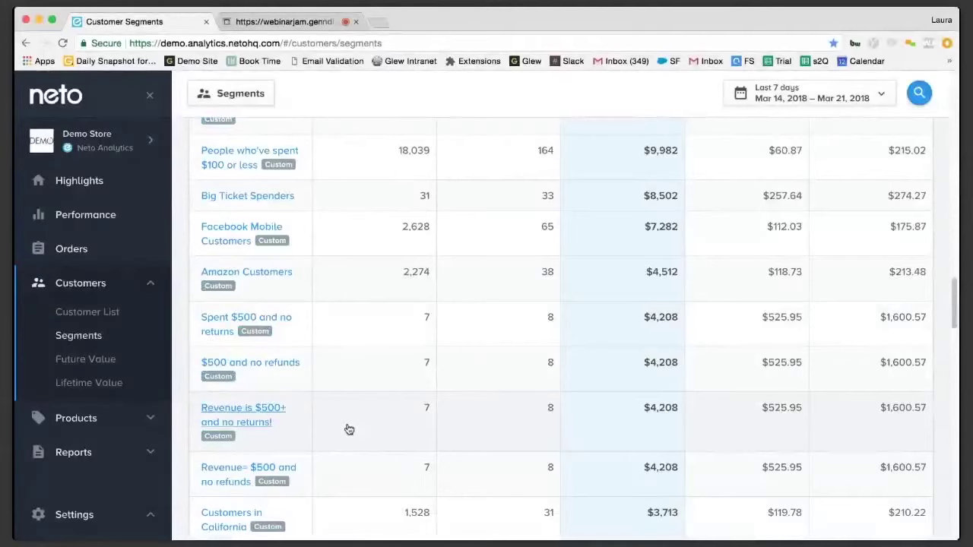
{"action": "scroll", "coordinate": [349, 429], "scroll_direction": "down", "scroll_amount": 20}
{"action": "scroll", "coordinate": [317, 452], "scroll_direction": "down", "scroll_amount": 4}
{"action": "scroll", "coordinate": [317, 450], "scroll_direction": "down", "scroll_amount": 10}
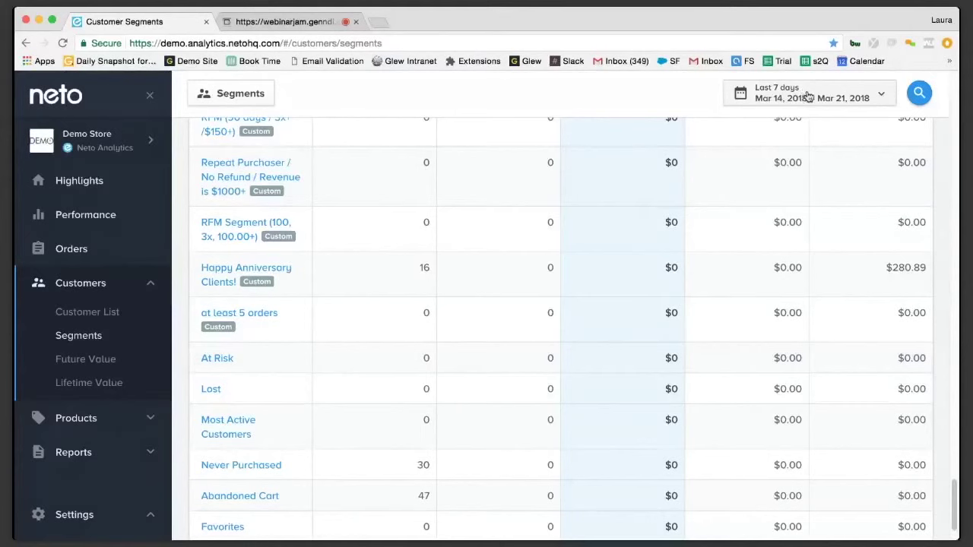
Step: Change the date range to the last 73 days (Jan 7 – Mar 21, 2018) and scroll the table
{"action": "left_click", "coordinate": [808, 95]}
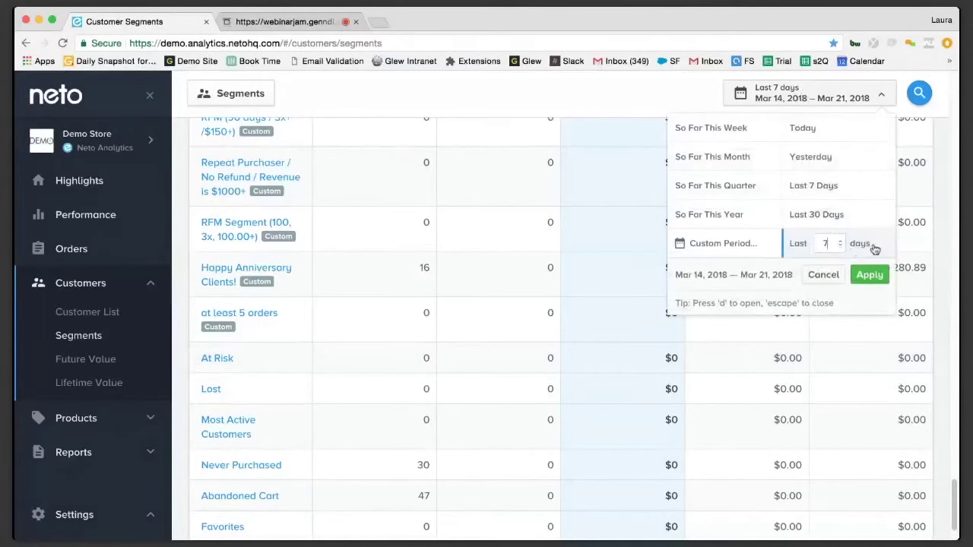
{"action": "type", "text": "3"}
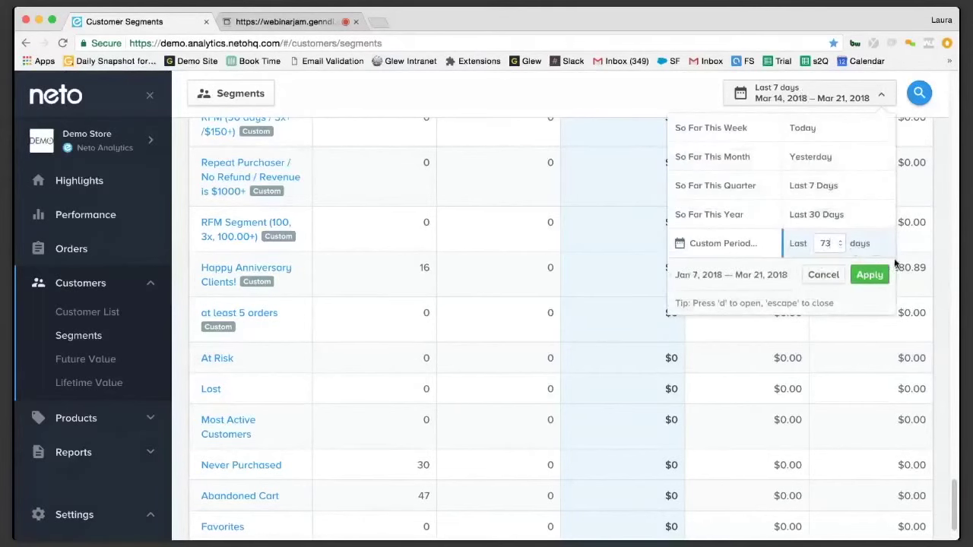
{"action": "key", "text": "Return"}
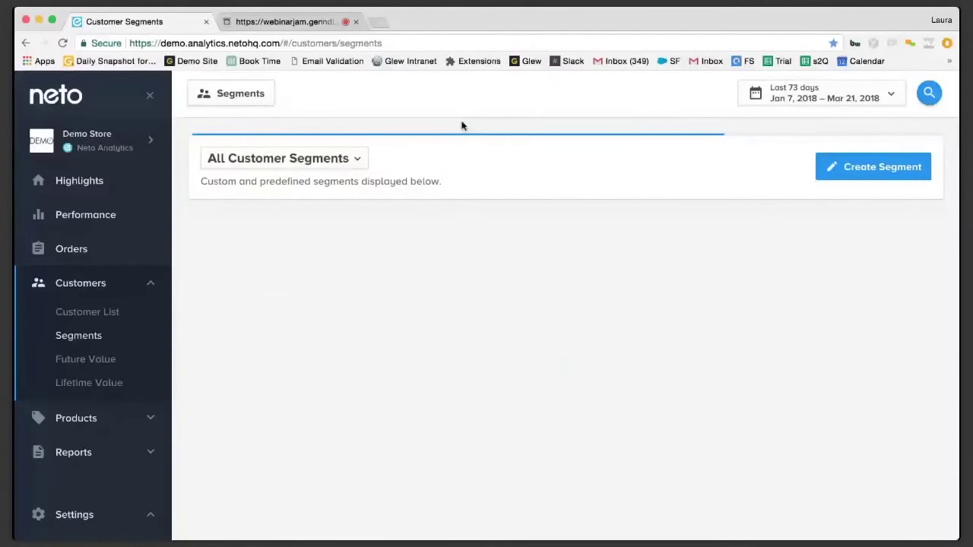
{"action": "scroll", "coordinate": [350, 424], "scroll_direction": "down", "scroll_amount": 5}
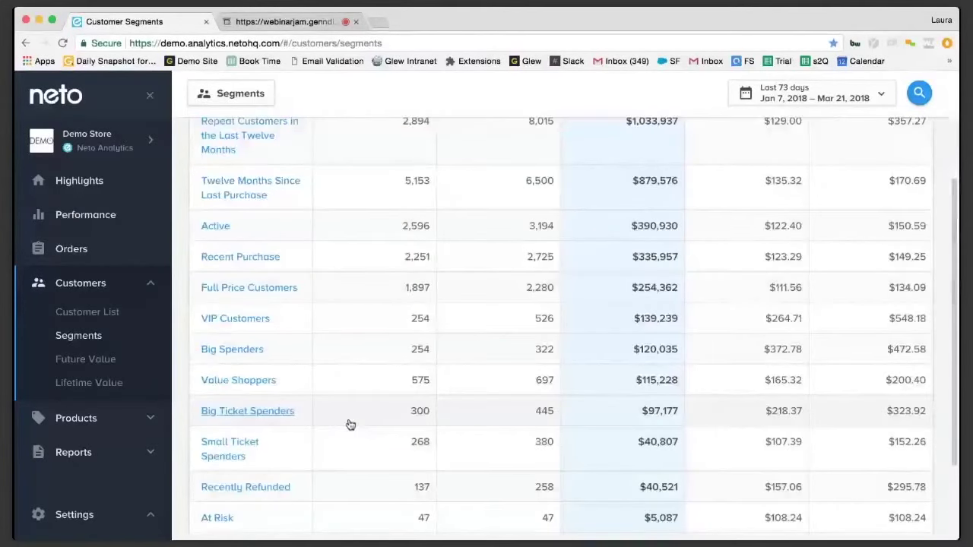
{"action": "scroll", "coordinate": [280, 415], "scroll_direction": "down", "scroll_amount": 3}
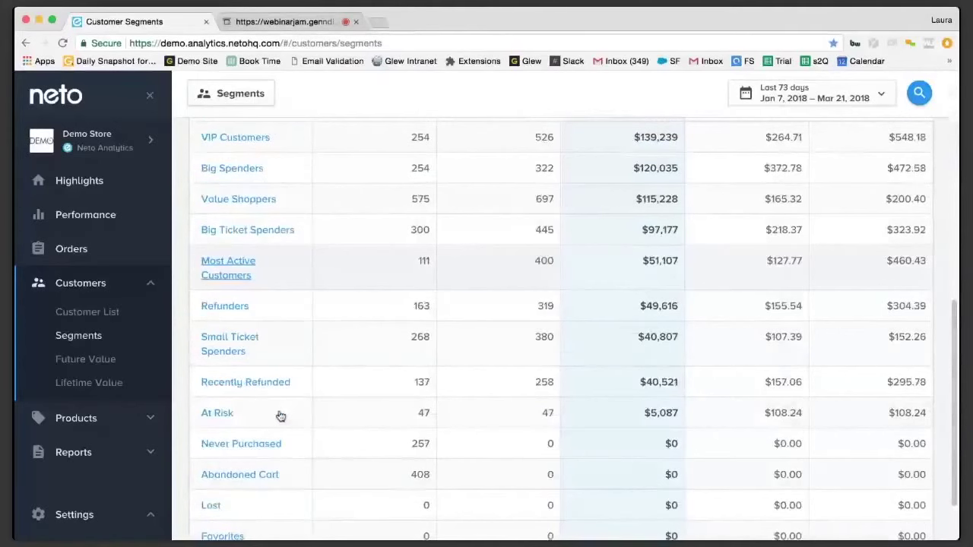
{"action": "scroll", "coordinate": [212, 437], "scroll_direction": "down", "scroll_amount": 2}
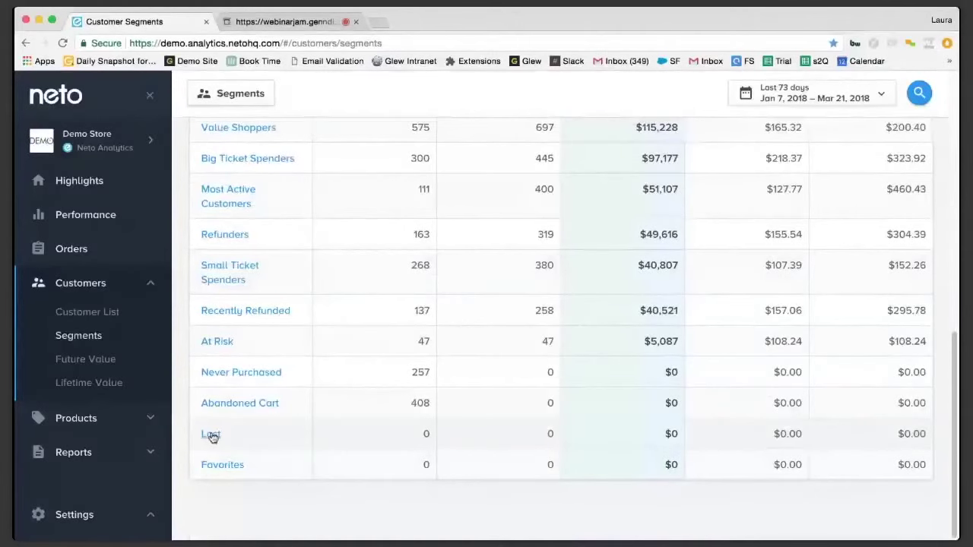
Step: View the Lost segment, then expand At Risk: 47 customers, 47 orders, $5,087 revenue, $108.24 AOV
{"action": "left_click", "coordinate": [210, 436]}
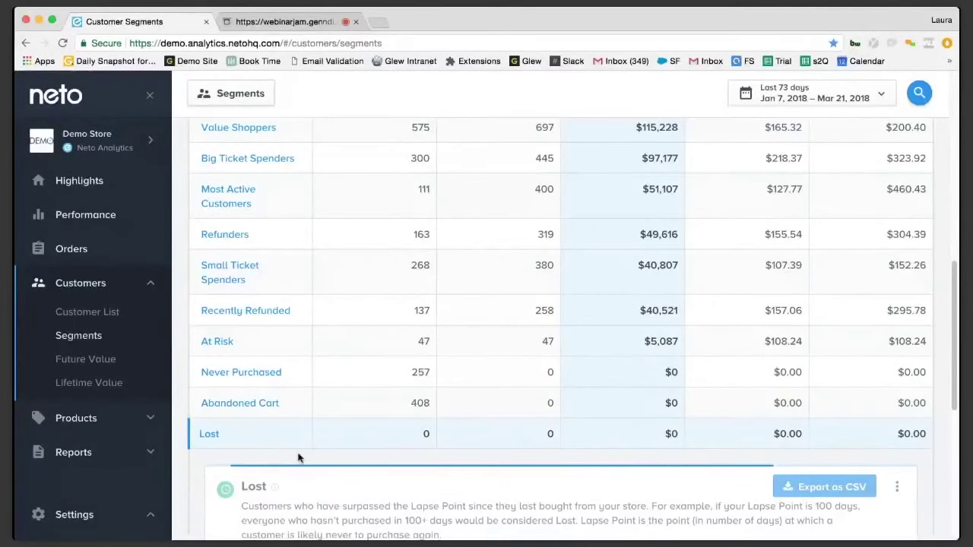
{"action": "scroll", "coordinate": [239, 218], "scroll_direction": "down", "scroll_amount": 3}
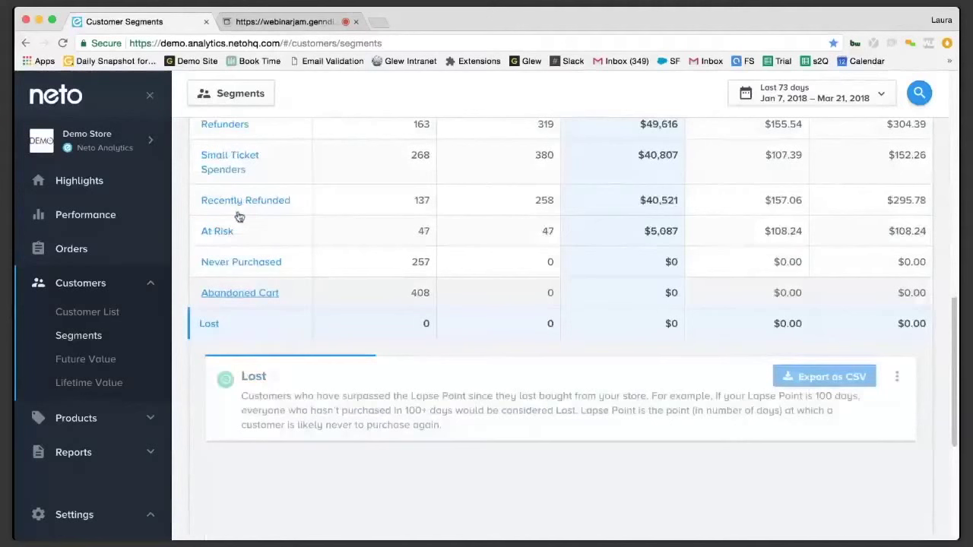
{"action": "left_click", "coordinate": [219, 231]}
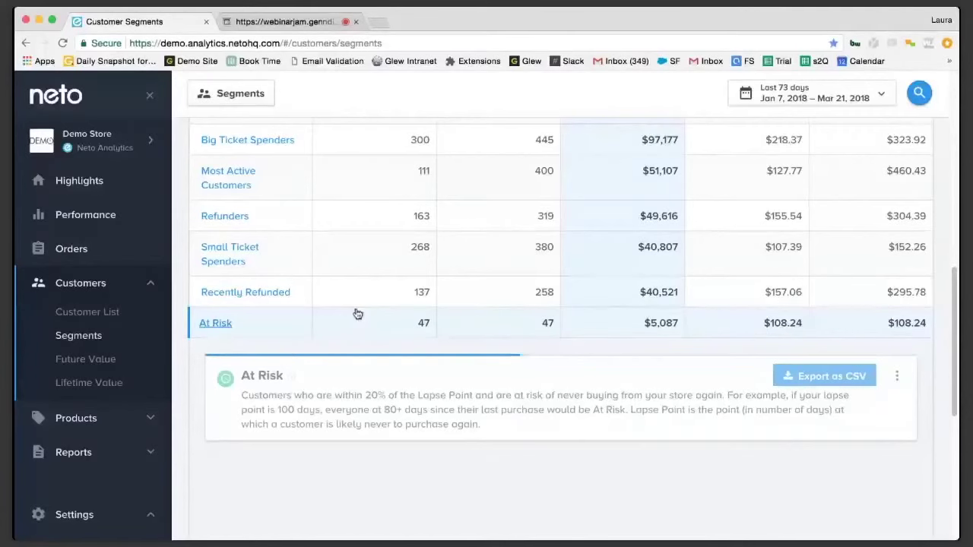
{"action": "scroll", "coordinate": [357, 314], "scroll_direction": "down", "scroll_amount": 3}
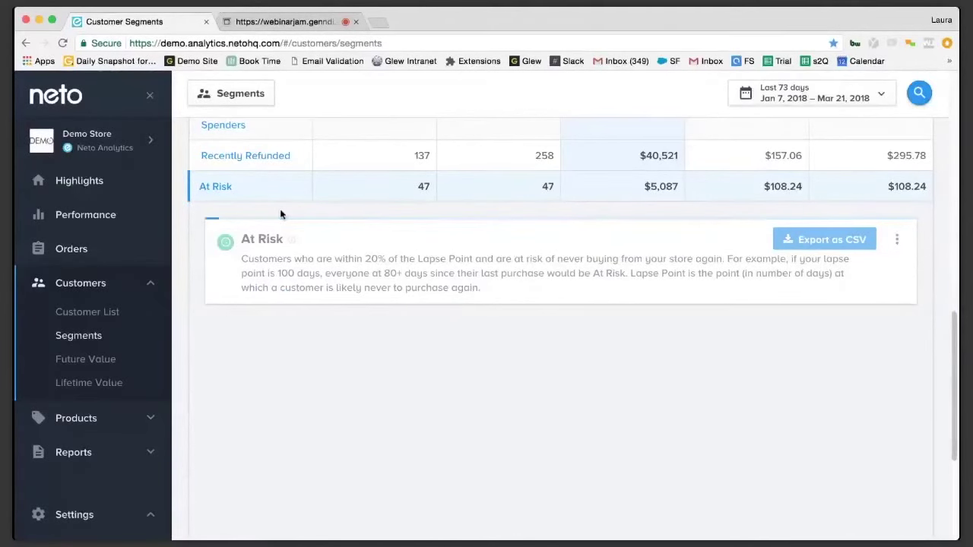
{"action": "scroll", "coordinate": [289, 218], "scroll_direction": "down", "scroll_amount": 1}
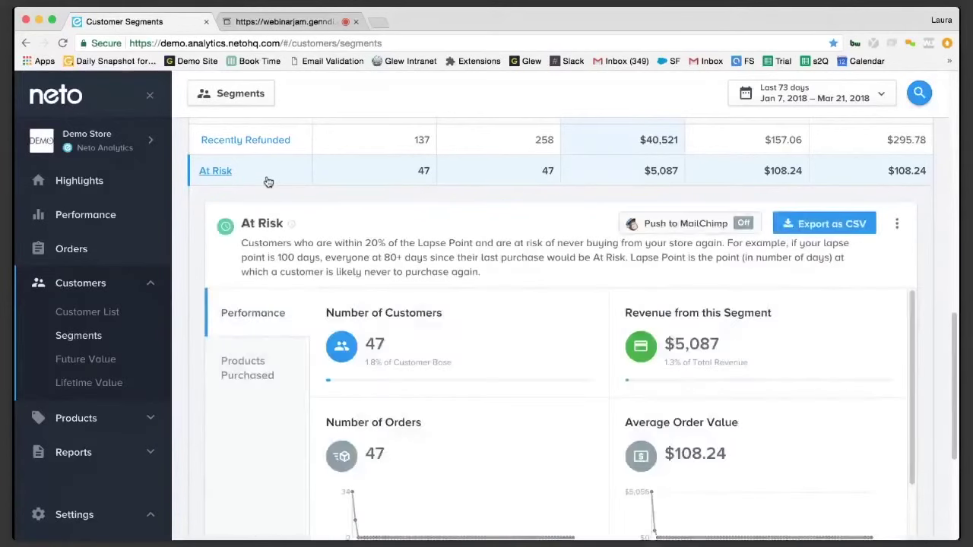
Step: Show the At Risk Products Purchased grid, topped by Kelly Clutch with 23 purchases
{"action": "left_click", "coordinate": [242, 379]}
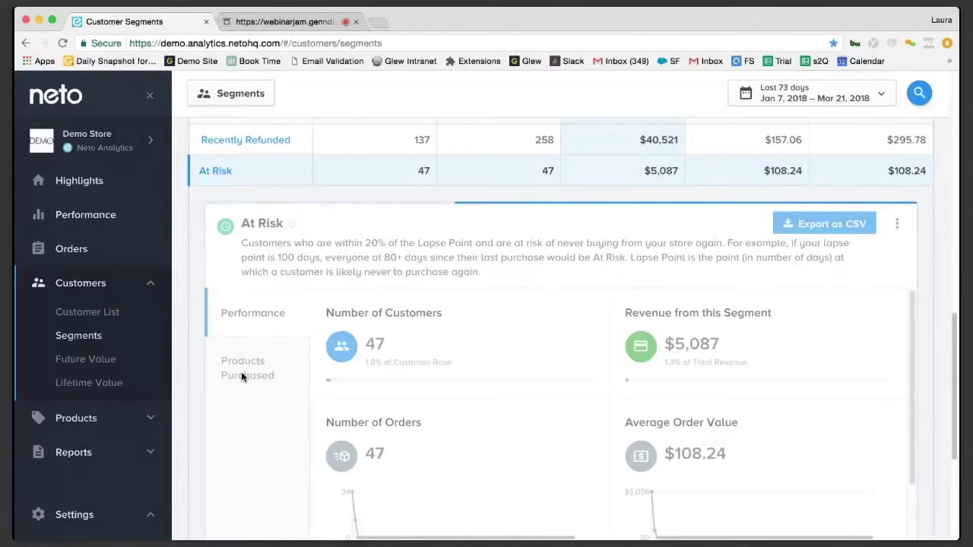
{"action": "scroll", "coordinate": [490, 286], "scroll_direction": "up", "scroll_amount": 2}
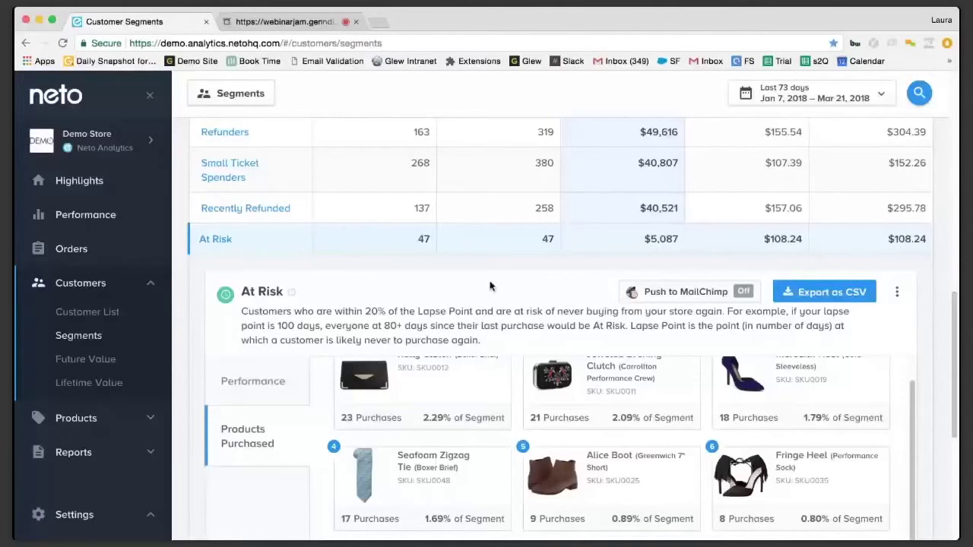
{"action": "scroll", "coordinate": [490, 286], "scroll_direction": "down", "scroll_amount": 2}
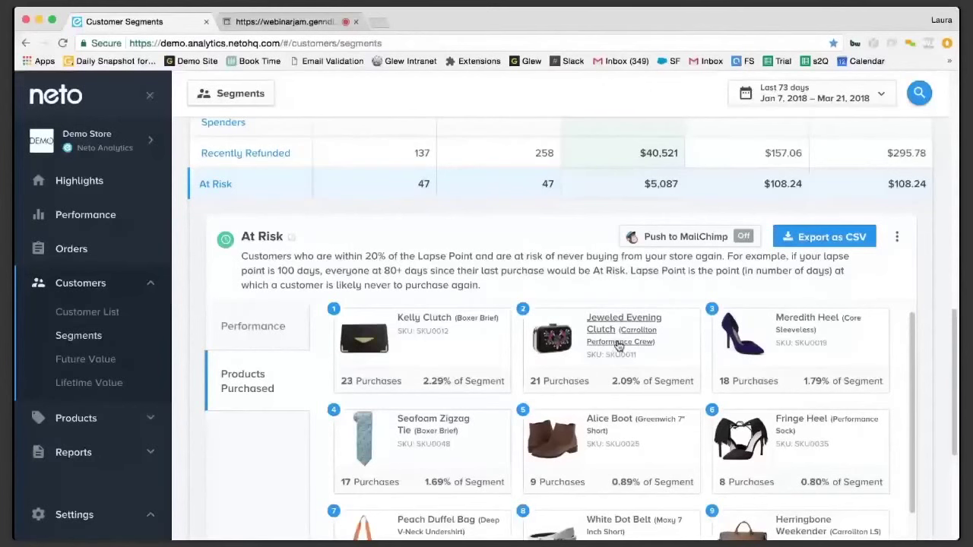
{"action": "scroll", "coordinate": [340, 207], "scroll_direction": "down", "scroll_amount": 1}
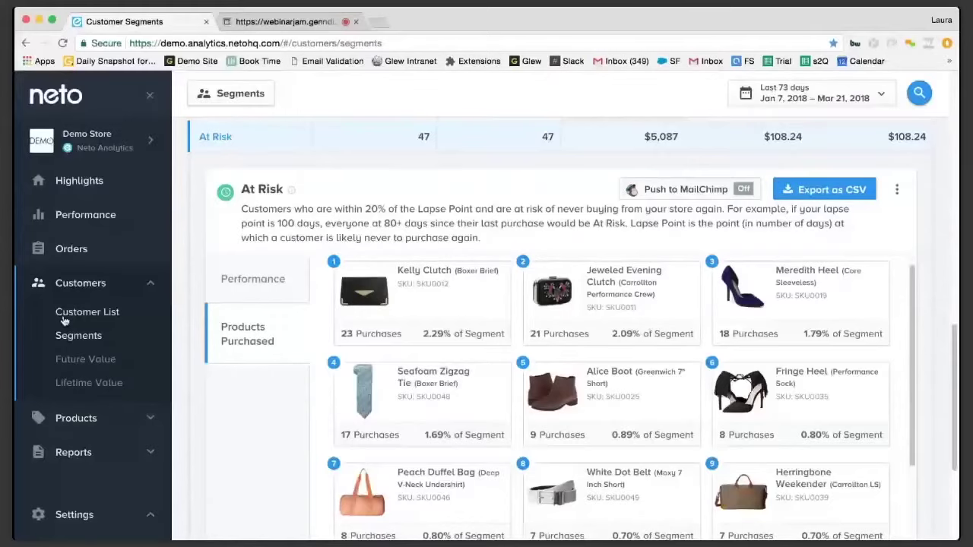
{"action": "left_click", "coordinate": [281, 24]}
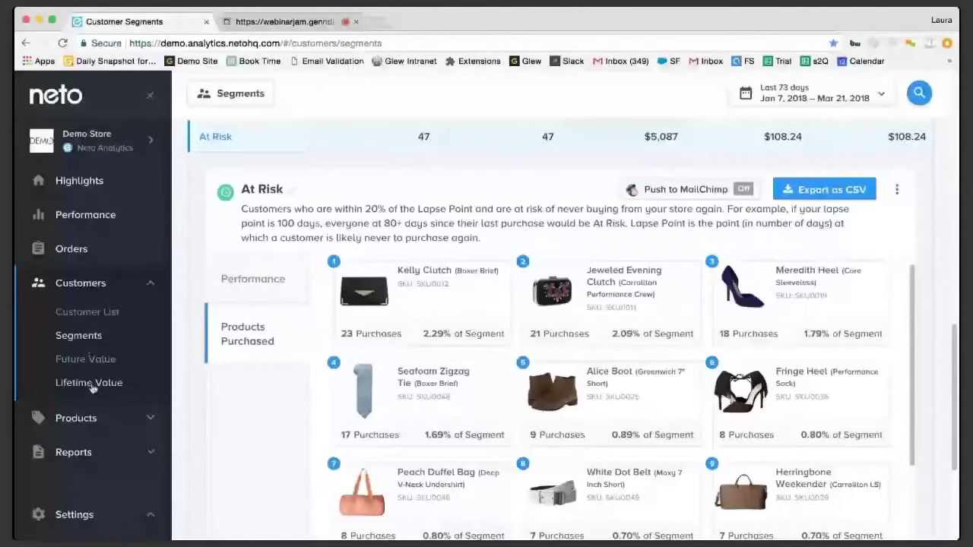
Step: Review Lifetime Value KPIs: repeat rate, purchase frequency, 66-day purchase gap, relationship length; then open Customer List
{"action": "left_click", "coordinate": [88, 384]}
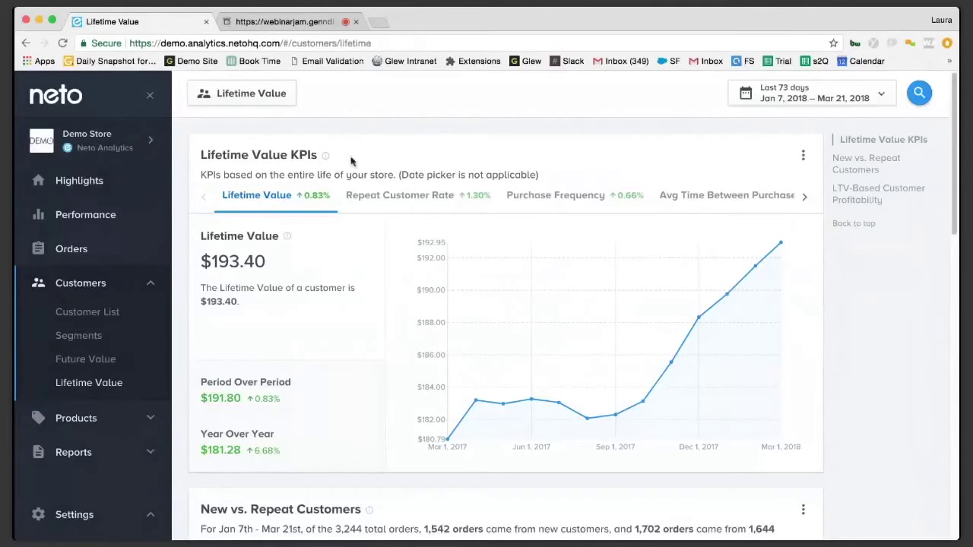
{"action": "left_click", "coordinate": [420, 199]}
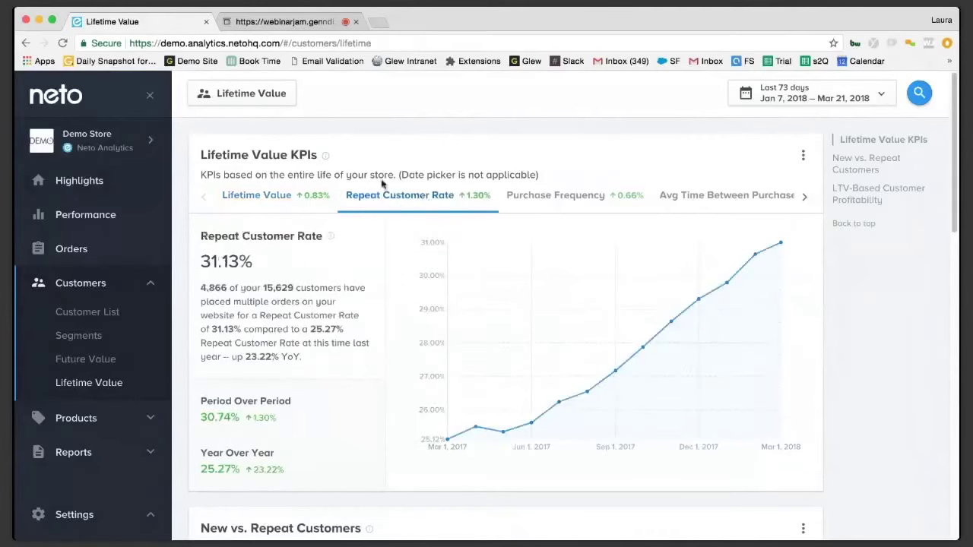
{"action": "left_click", "coordinate": [585, 199]}
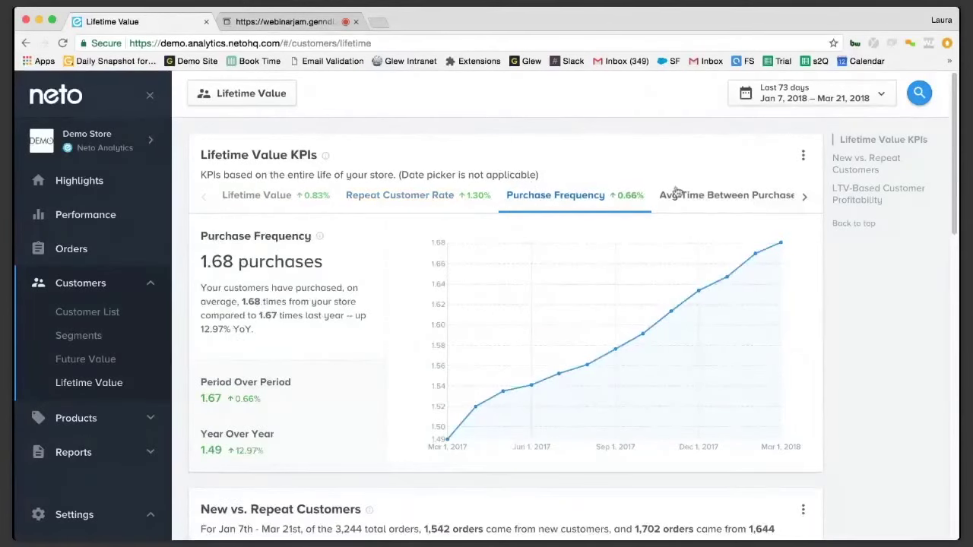
{"action": "left_click", "coordinate": [716, 196]}
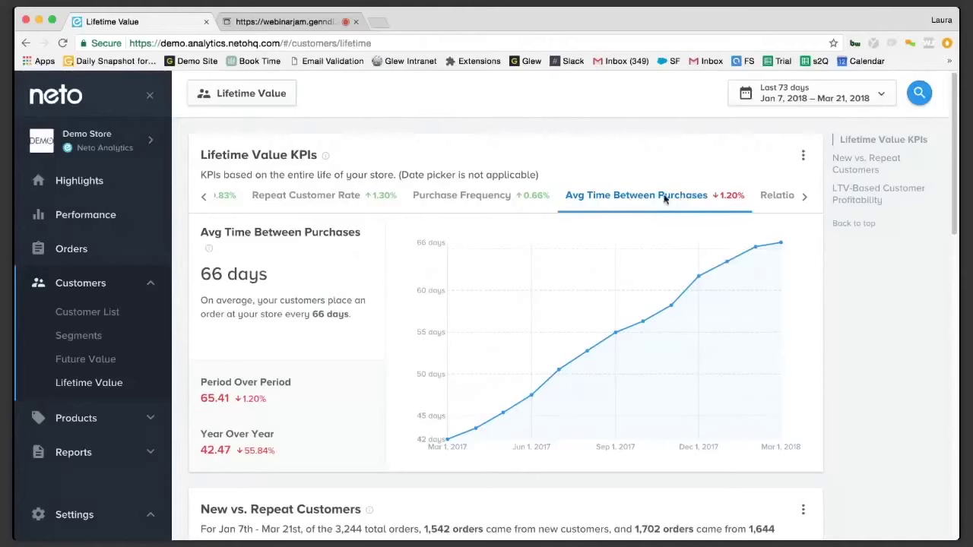
{"action": "left_click", "coordinate": [783, 199]}
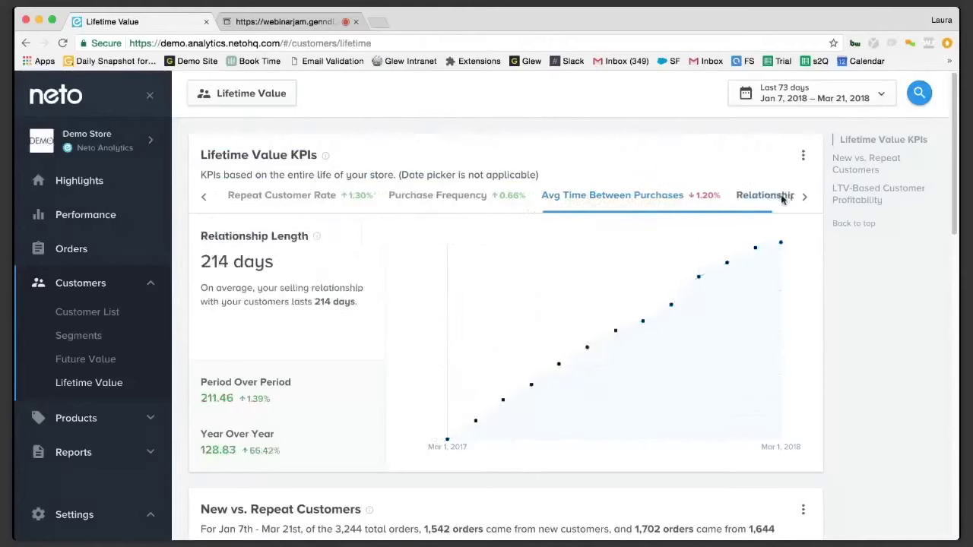
{"action": "left_click", "coordinate": [588, 196]}
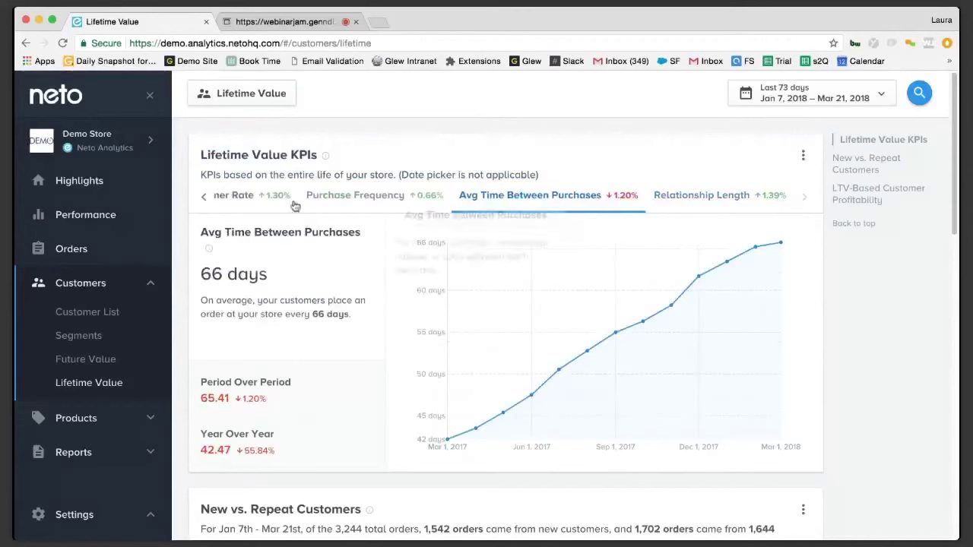
{"action": "left_click", "coordinate": [206, 199]}
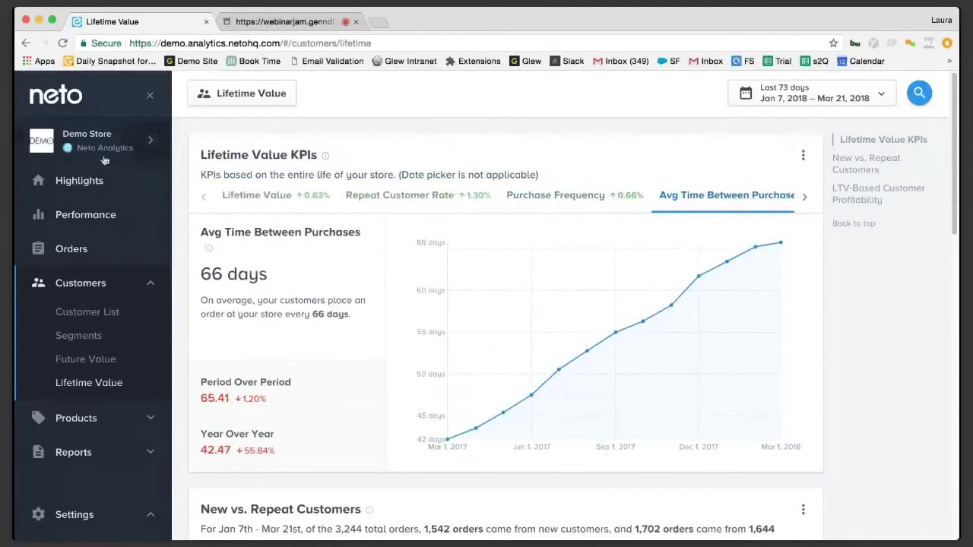
{"action": "left_click", "coordinate": [88, 313]}
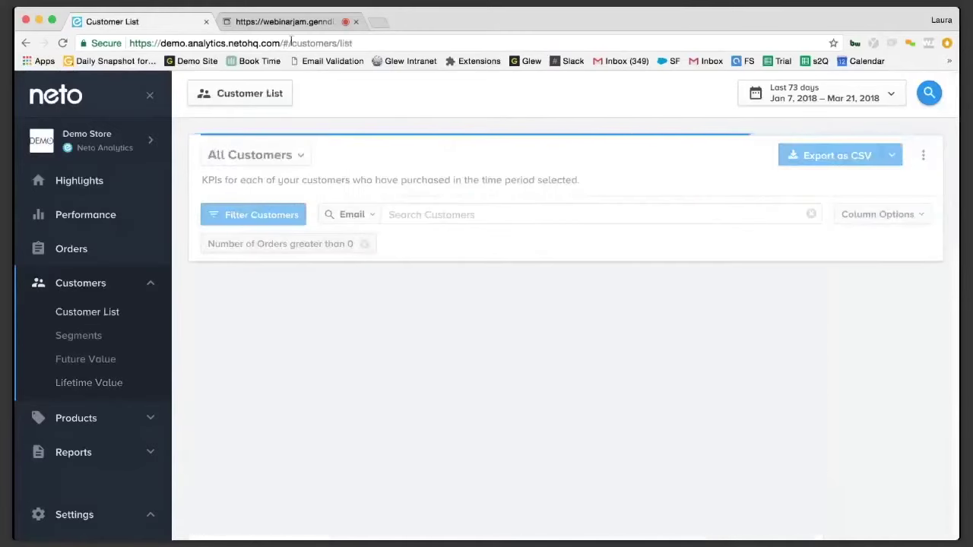